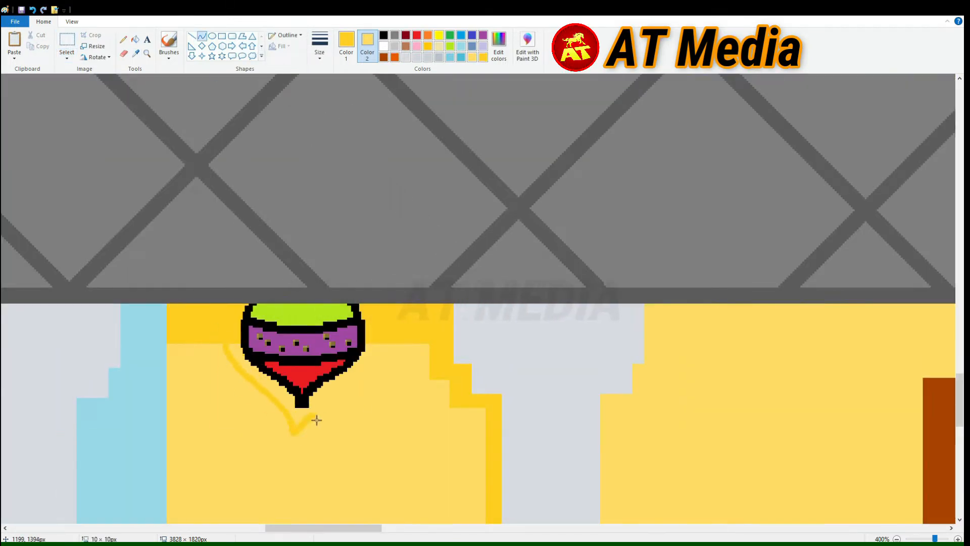
Complete the curved dark-yellow shadow outline around the left hanging ornament and fill it.
drag(316, 420, 308, 410)
click(136, 39)
click(295, 416)
Outline a matching dark-yellow curved shadow beside the right hanging ornament on the porch.
drag(358, 528, 584, 529)
click(202, 36)
drag(360, 340, 425, 413)
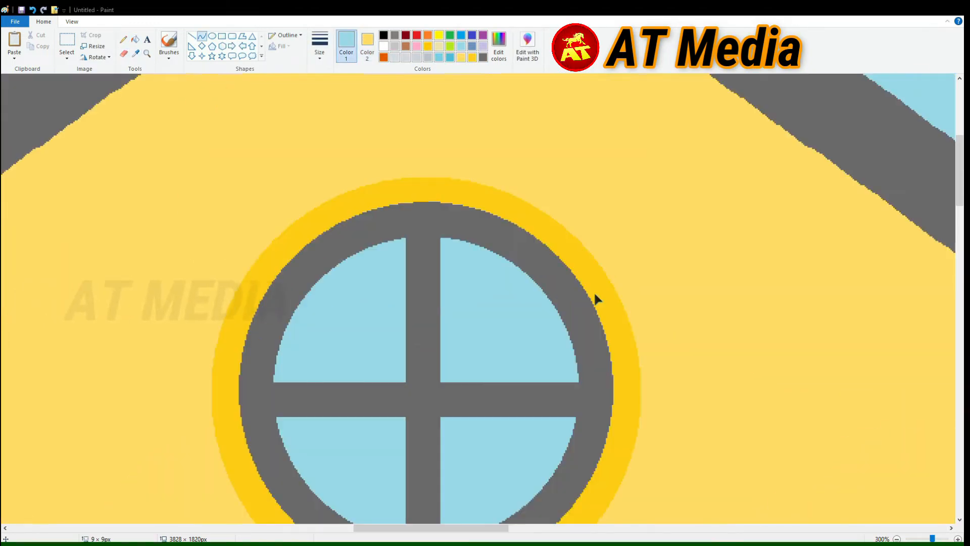
Draw a curve in the round gable window to outline the shading of its glass.
drag(354, 356, 312, 354)
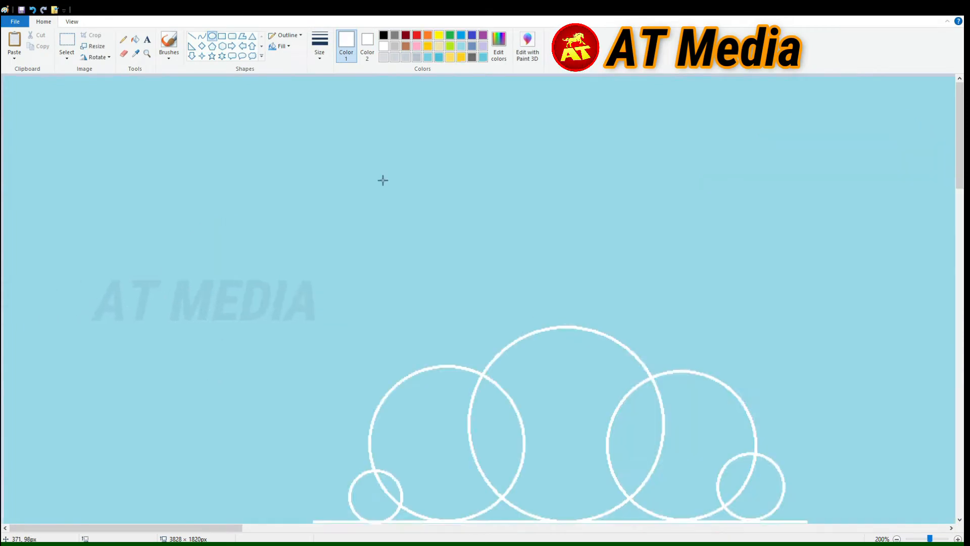
Refine the white cloud with a curved edge and arrange its scaled-down copies in the sky.
scroll(382, 180, down, 4)
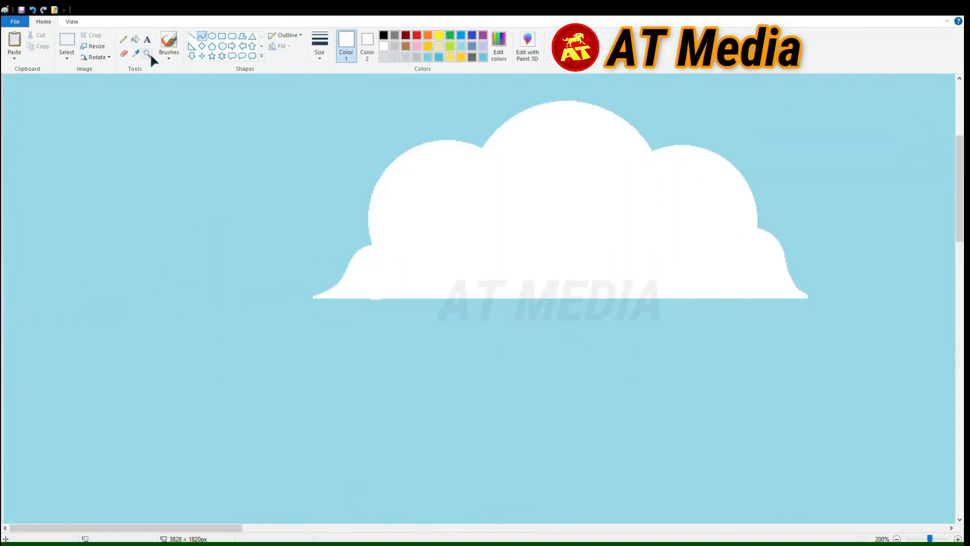
drag(389, 249, 369, 279)
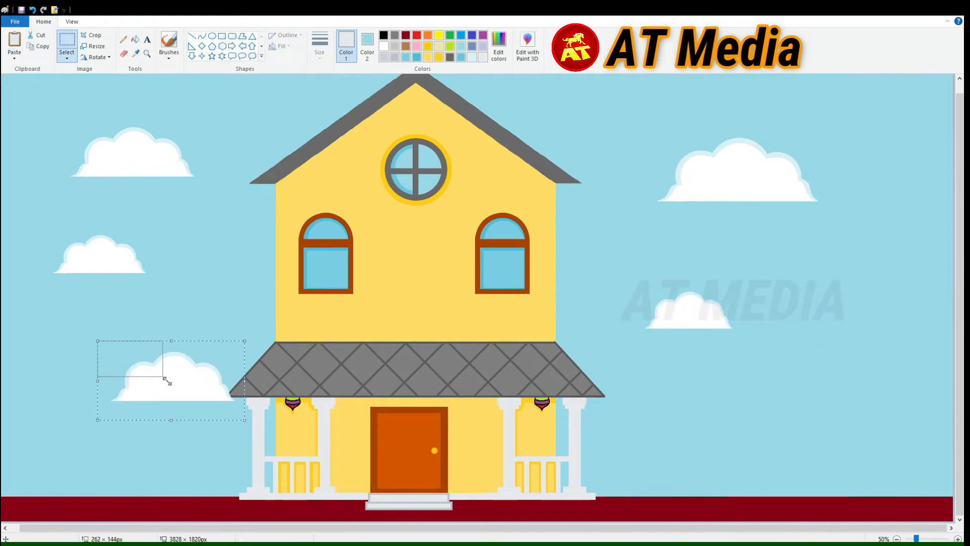
drag(302, 389, 281, 424)
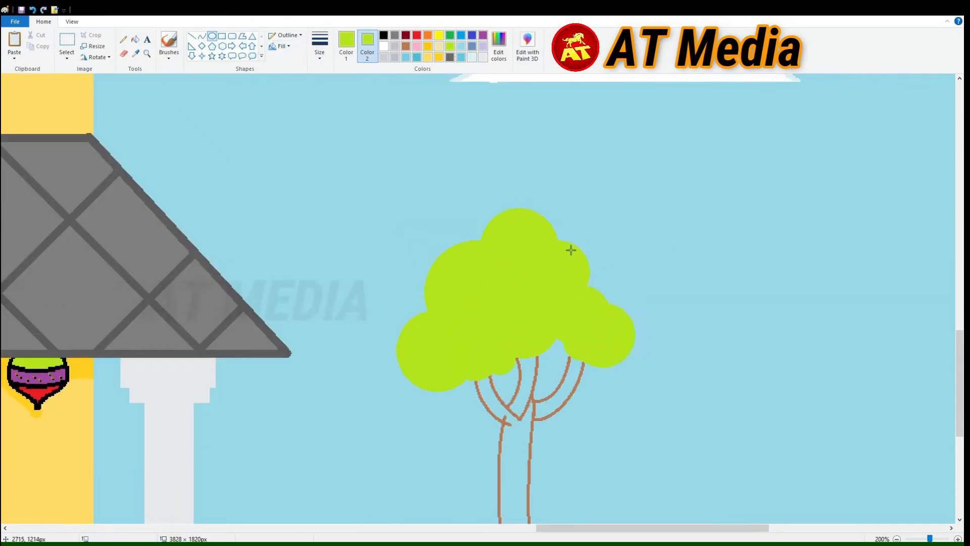
Add another lime-green circle to the right side of the tree's foliage and fill it.
drag(606, 339, 658, 390)
click(533, 329)
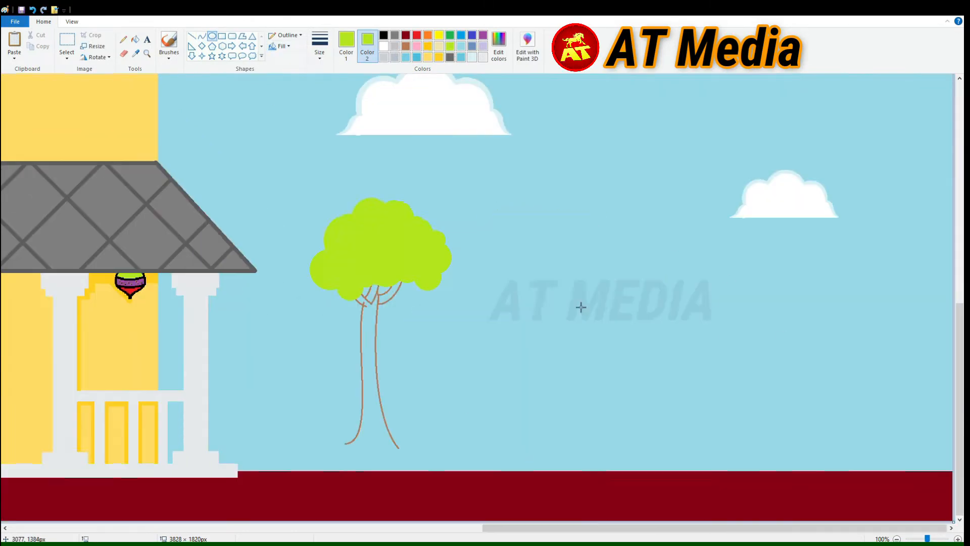
Set the background colour to sky blue and shorten the tree's trunk by moving its lower part upward in stages.
click(461, 46)
click(67, 40)
drag(325, 362, 427, 457)
drag(372, 409, 372, 387)
drag(431, 439, 323, 339)
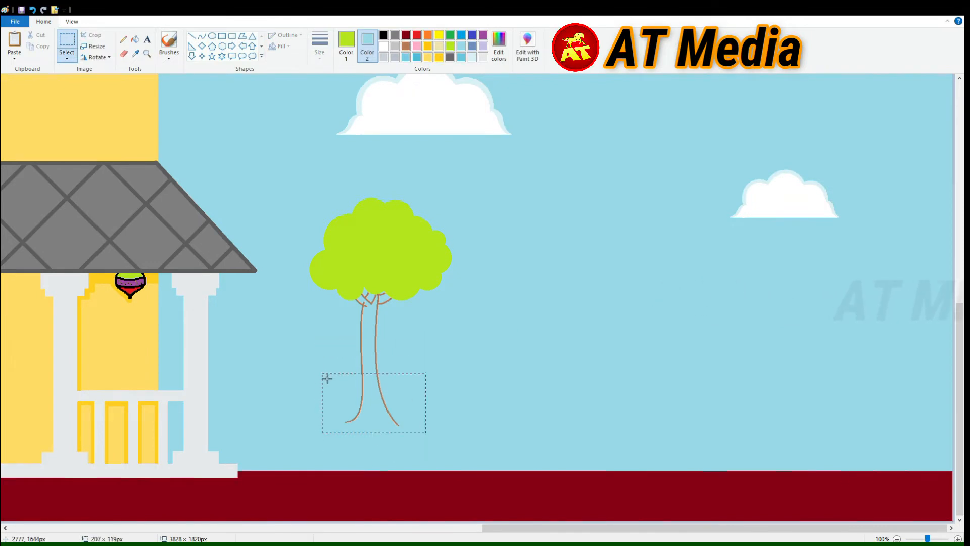
drag(421, 227, 319, 297)
drag(358, 256, 420, 191)
drag(377, 327, 353, 375)
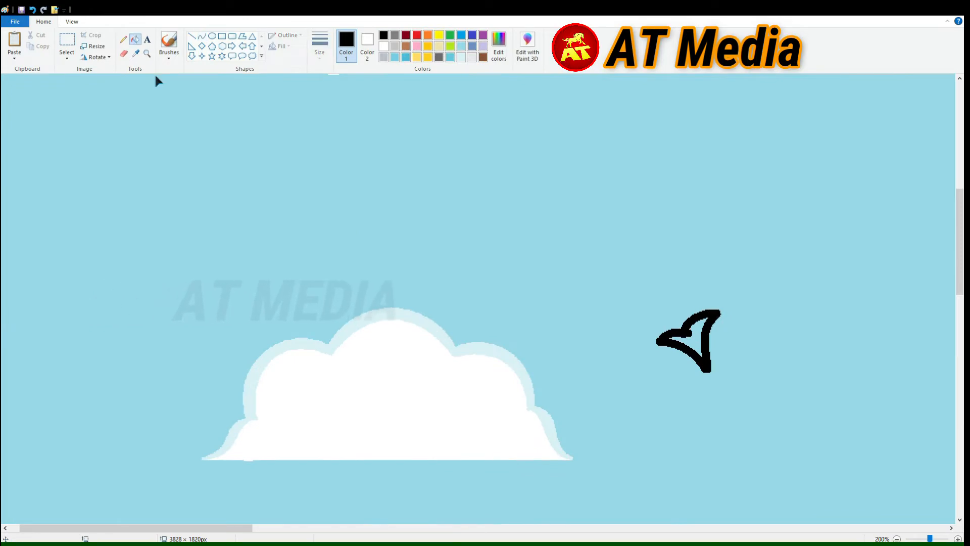
Select the small black bird beside the clouds left of the house.
click(73, 55)
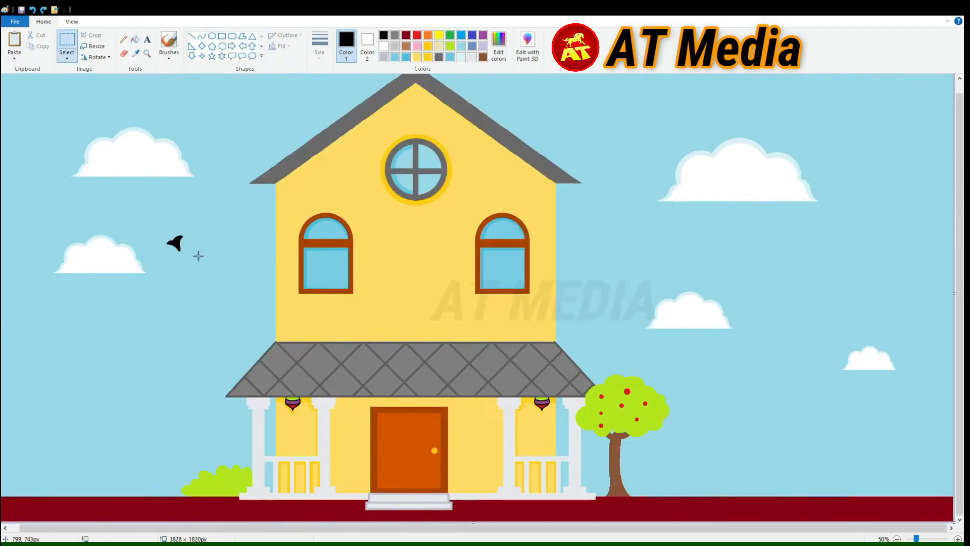
drag(197, 257, 163, 230)
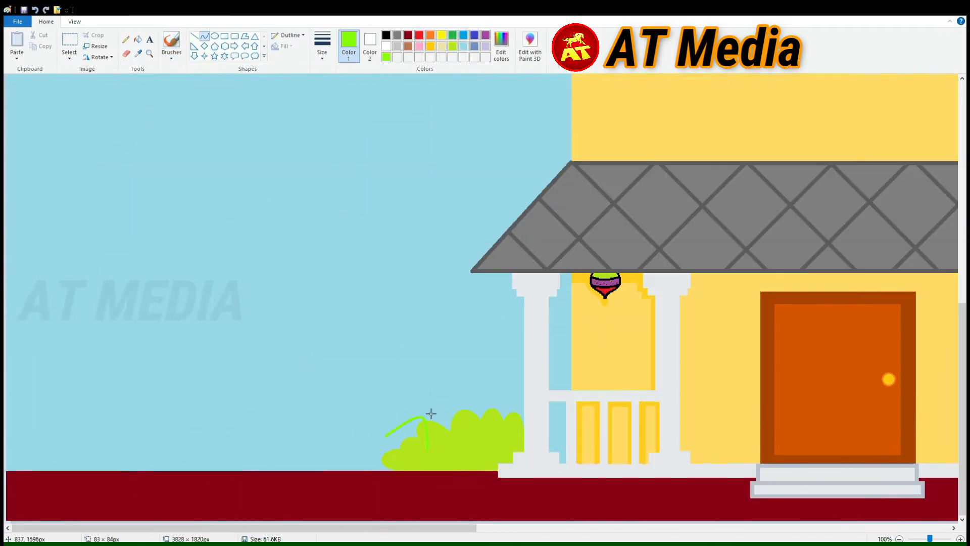
Draw a light-grey highlight line along the upper-left edge of a lower-row diamond tile near the porch roof's left end.
scroll(272, 420, up, 1)
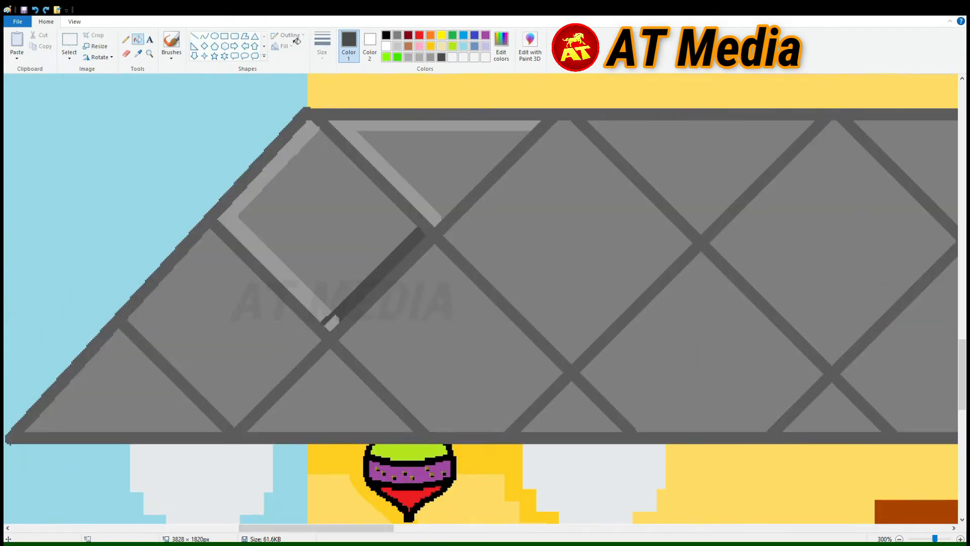
scroll(145, 263, down, 3)
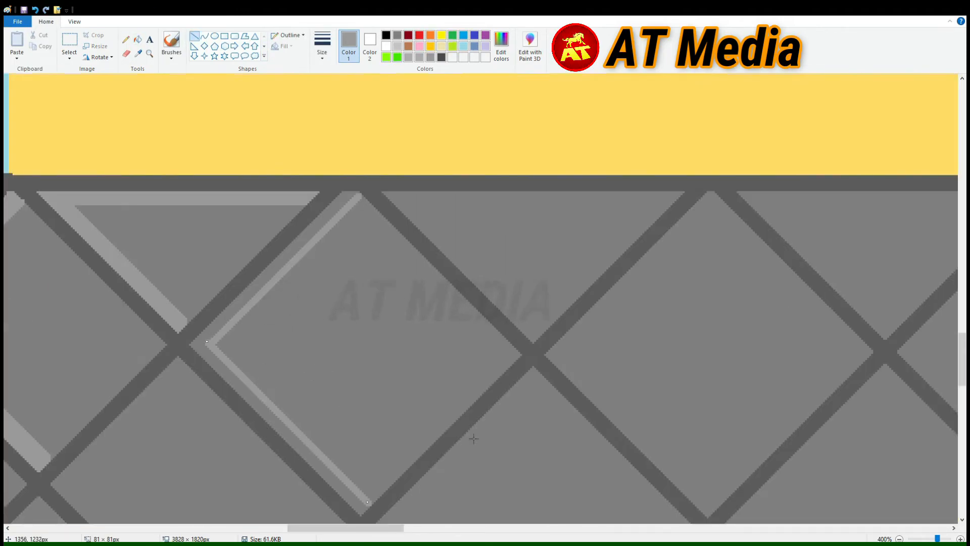
scroll(474, 439, down, 3)
drag(180, 263, 81, 374)
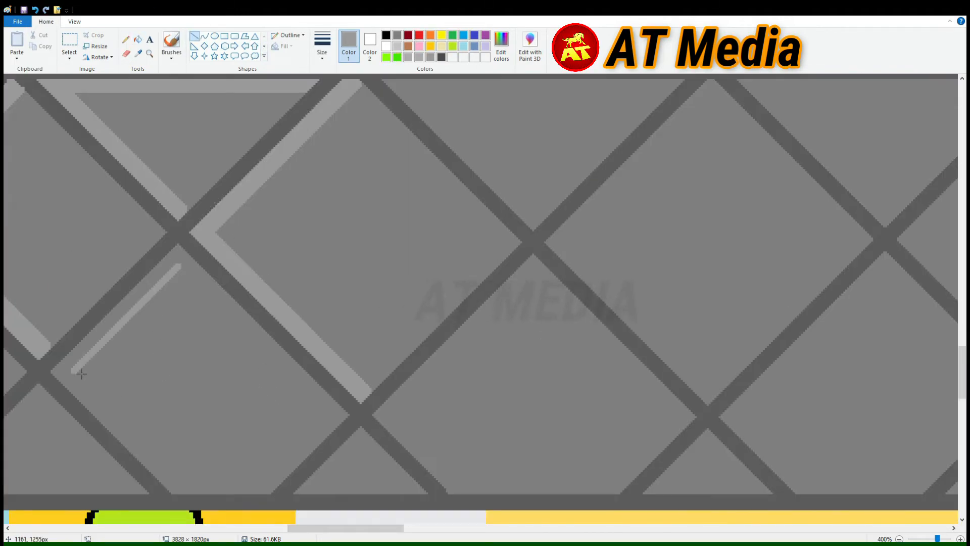
click(138, 40)
Draw the highlight along the right edge of the bottom triangle tile above the left ornament and fill the strip.
drag(346, 529, 301, 528)
scroll(323, 253, down, 2)
click(194, 36)
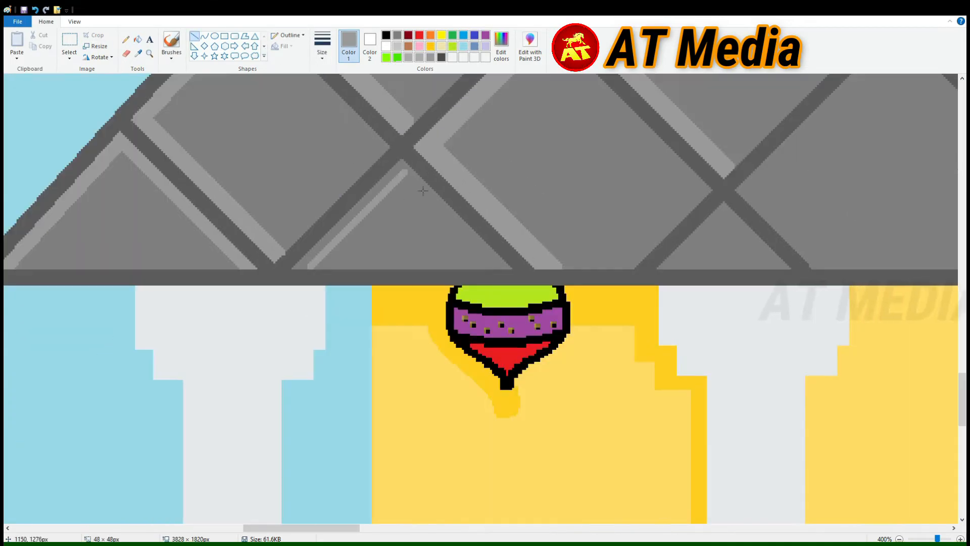
drag(405, 172, 498, 268)
click(138, 39)
Outline and fill a light-grey highlight on the left edge of the next bottom triangle tile to the right.
scroll(277, 172, down, 1)
drag(302, 528, 348, 528)
scroll(323, 252, up, 2)
click(195, 36)
drag(293, 380, 348, 324)
click(138, 39)
Draw a horizontal highlight line under the roof's upper border in the second top triangle tile and fill the strip.
scroll(323, 253, up, 2)
click(194, 36)
drag(394, 205, 633, 204)
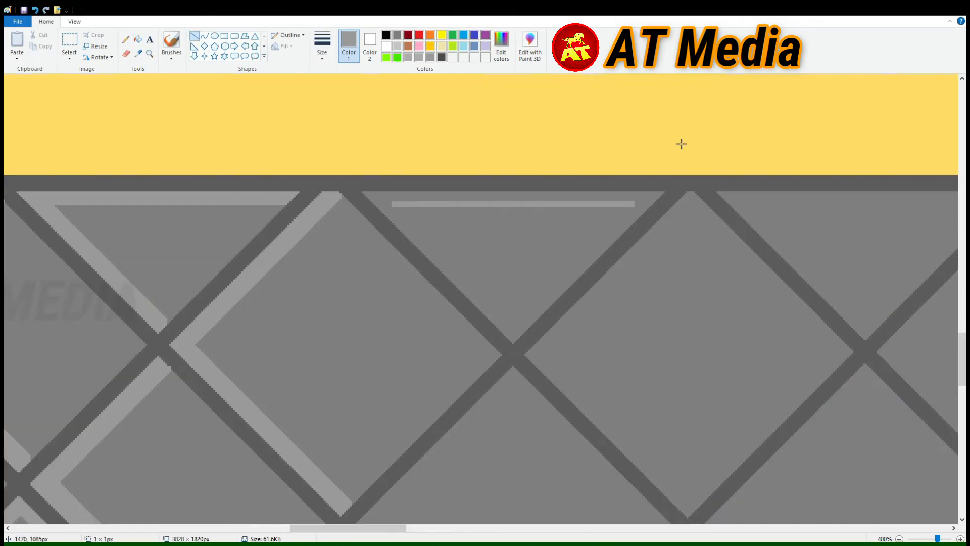
click(137, 39)
click(383, 196)
Fill the light-grey highlight along the upper-left edge of the lower-row diamond below that top triangle.
drag(348, 528, 377, 528)
scroll(324, 253, down, 3)
click(194, 36)
click(138, 39)
click(202, 335)
Highlight the same lower-row diamond's upper-right edge with a light-grey line, and fill its upper-right and lower-left strips.
click(195, 36)
drag(277, 276, 426, 425)
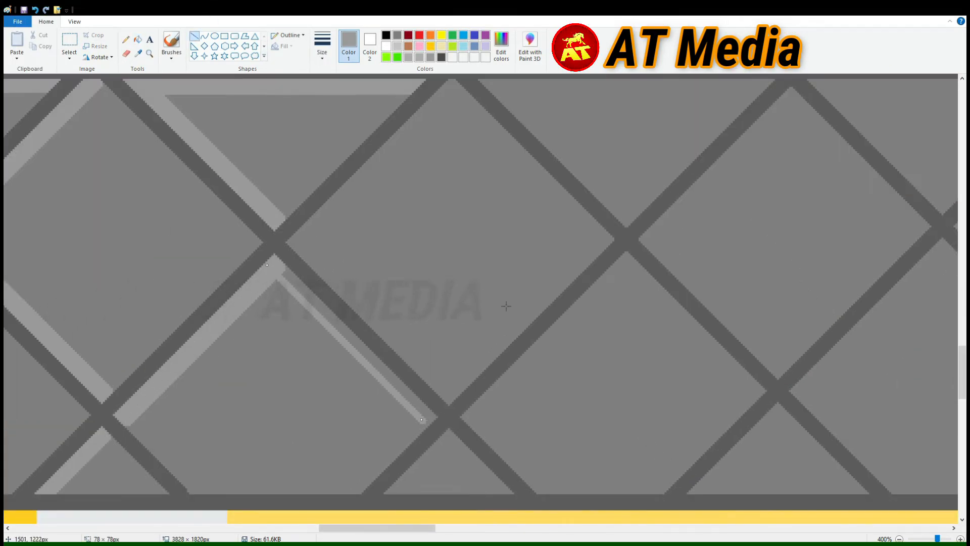
click(138, 39)
click(354, 339)
scroll(241, 141, down, 1)
click(157, 326)
Highlight the left edges of the next upper-row diamond and the slanted left edge of the top triangle beside it.
scroll(398, 369, up, 2)
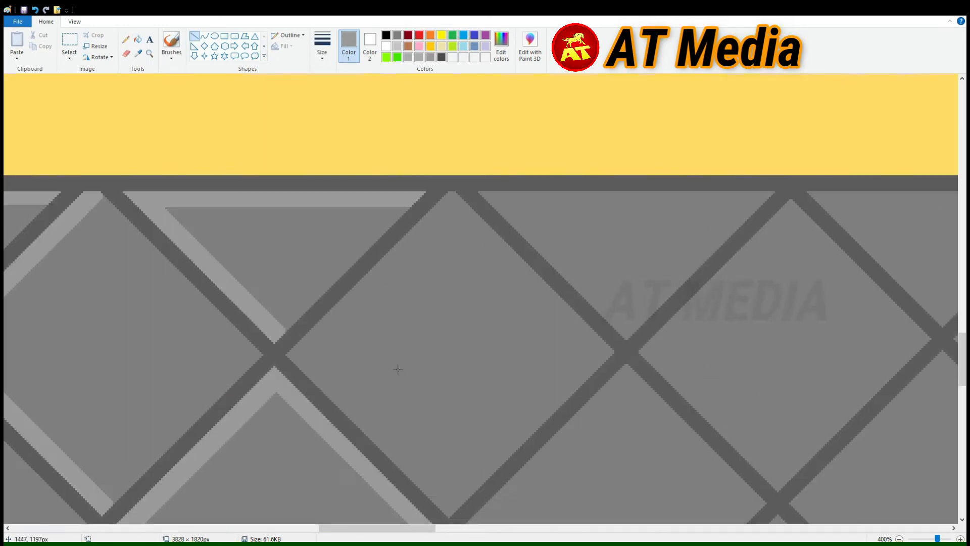
drag(305, 355, 454, 504)
click(138, 39)
click(298, 355)
click(194, 36)
mouse_move(507, 203)
mouse_down()
mouse_move(754, 204)
mouse_move(631, 330)
mouse_up()
click(138, 39)
Outline and fill highlights along the left and bottom edges of the bottom triangle near the door's left corner.
scroll(571, 263, down, 2)
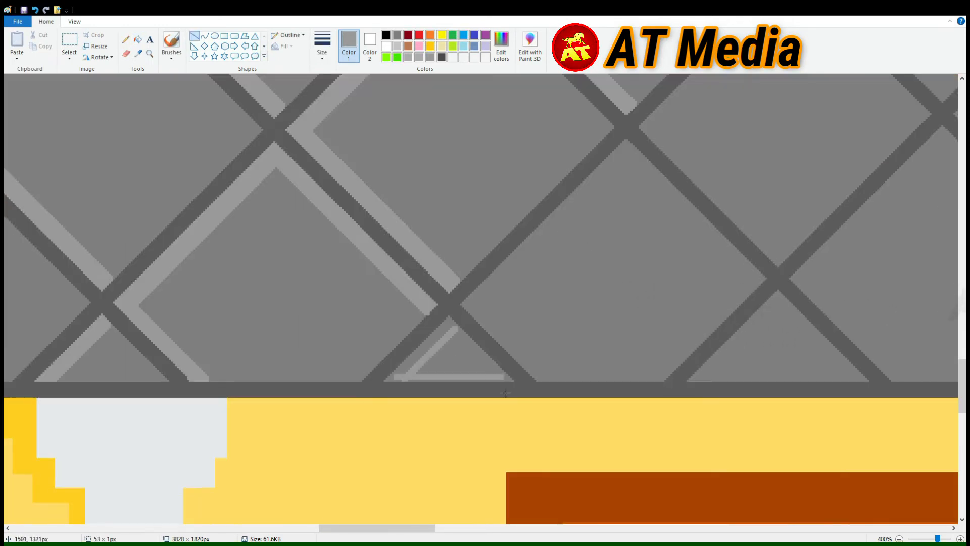
drag(507, 393, 506, 372)
click(138, 40)
Draw and fill light-grey highlights on both left edges of the lower-row diamond above the door.
scroll(454, 376, up, 1)
click(195, 36)
drag(388, 265, 235, 413)
drag(235, 412, 318, 470)
click(138, 40)
Fill the left-edge highlights of the upper-row diamond above the door, and outline the highlight in the bottom triangle below it.
scroll(222, 412, up, 1)
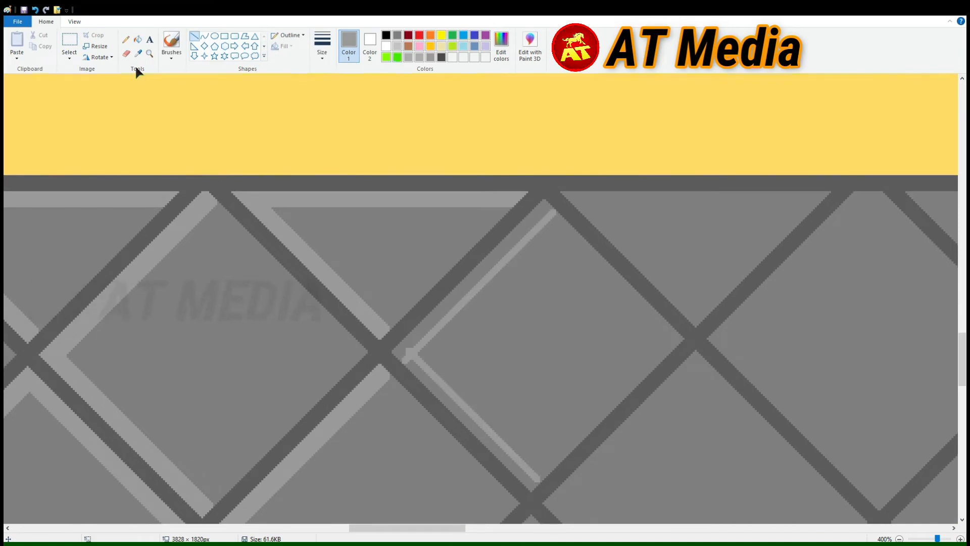
click(138, 40)
click(402, 350)
scroll(402, 350, down, 2)
mouse_move(540, 301)
mouse_down()
mouse_move(462, 381)
mouse_move(608, 371)
mouse_up()
click(138, 40)
Highlight the next top triangle's upper and left edges, then the upper-left edge of the lower-row diamond beneath it.
scroll(505, 374, right, 2)
drag(364, 202, 568, 202)
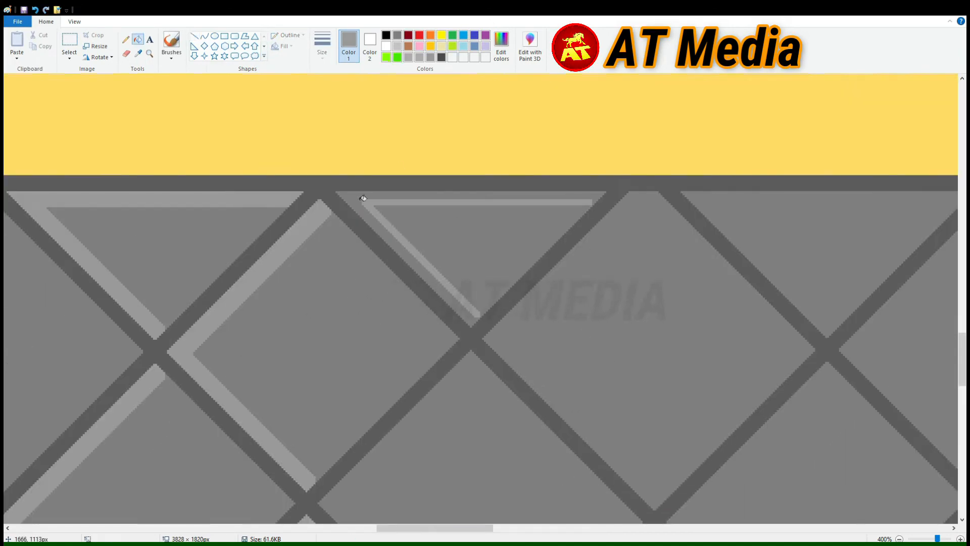
click(362, 198)
scroll(362, 199, down, 2)
click(195, 36)
drag(335, 277, 478, 137)
click(138, 39)
Draw and fill light-grey highlights along the upper-left and lower-left edges of the adjoining upper-row diamond.
scroll(673, 221, up, 2)
click(195, 36)
drag(495, 345, 635, 206)
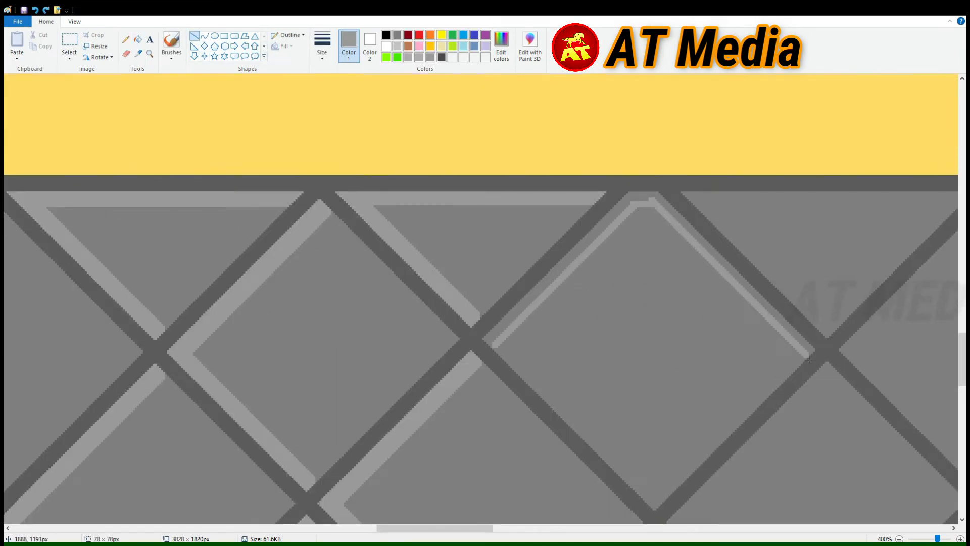
drag(505, 346, 658, 498)
click(138, 40)
Draw highlight lines along the upper and slanted left edges of the top triangle to that diamond's right.
drag(445, 528, 475, 528)
click(195, 36)
drag(452, 204, 711, 204)
drag(470, 205, 588, 324)
Highlight the bottom triangle near the door's right corner and fill the left-edge strips of the lower-row diamond beside it.
scroll(470, 303, down, 2)
drag(352, 379, 407, 338)
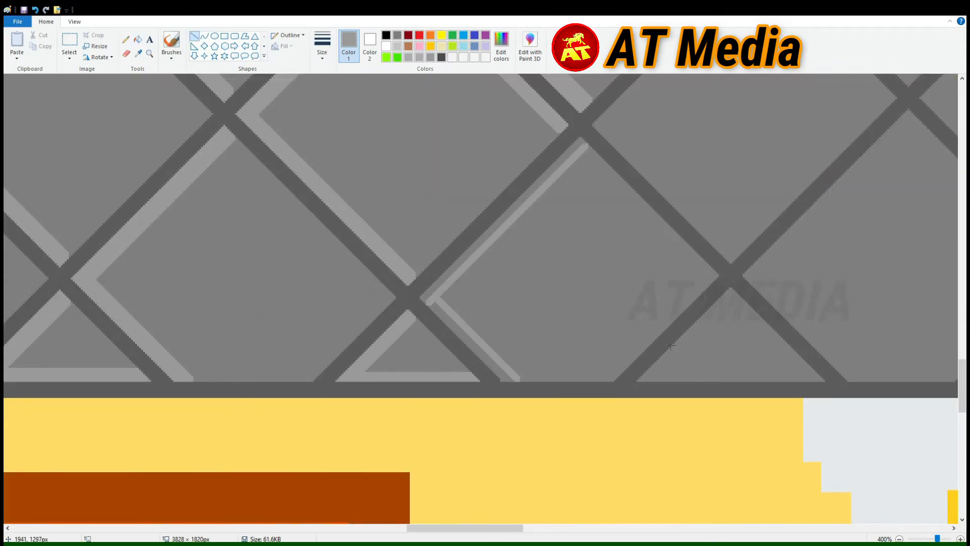
click(138, 39)
click(495, 222)
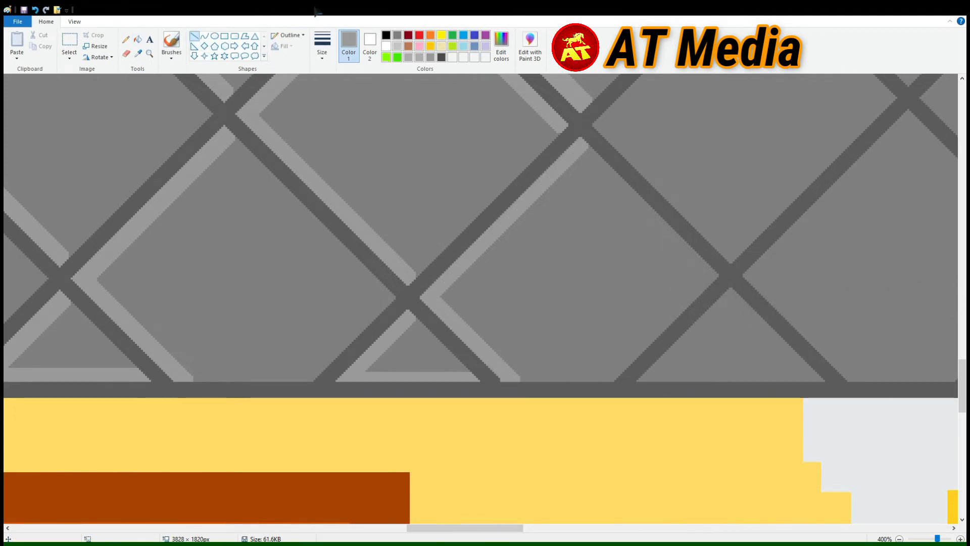
Draw light-grey lines along both left edges of the next upper-row diamond and fill the two highlight strips.
drag(480, 528, 523, 528)
scroll(470, 304, up, 2)
drag(418, 82, 256, 245)
drag(267, 234, 368, 322)
click(138, 39)
click(303, 186)
click(304, 289)
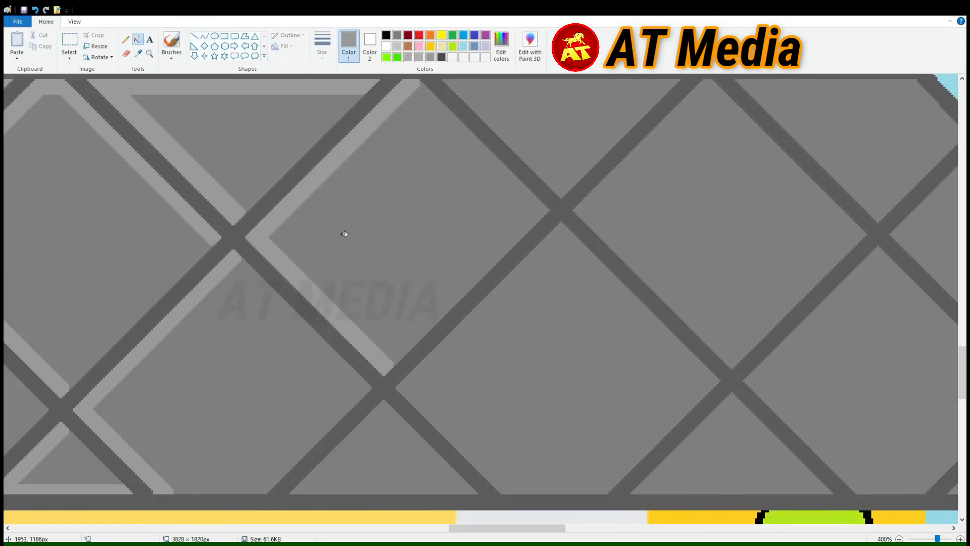
Add and fill a highlight along the lower-left edge of the lower-row diamond above the inner right pillar.
drag(415, 389, 517, 491)
click(138, 40)
click(452, 439)
Outline the upper and left edges of the next top triangle and fill the highlights in this part of the roof.
click(200, 36)
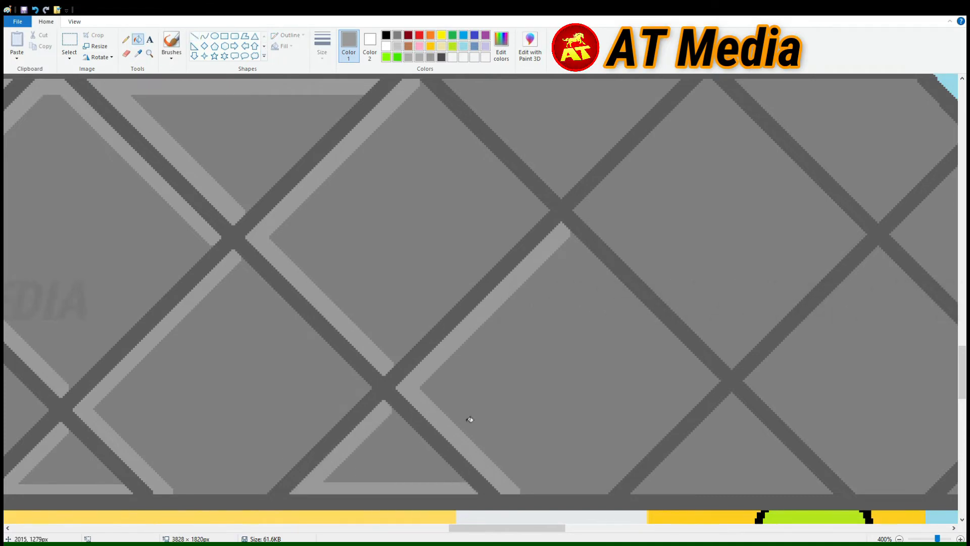
scroll(567, 253, up, 2)
drag(669, 200, 469, 201)
drag(469, 201, 567, 301)
click(138, 39)
click(659, 401)
click(499, 243)
click(195, 36)
Draw and fill highlights on the left edges of the lower-row diamond near the right ornament, and start the neighbouring bottom triangle.
scroll(506, 303, down, 4)
drag(507, 528, 542, 529)
drag(359, 379, 399, 377)
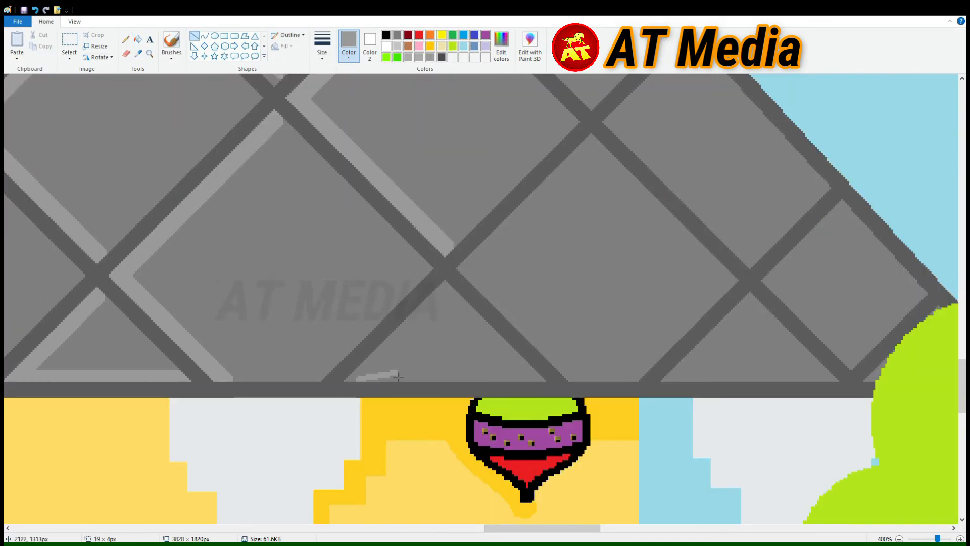
scroll(620, 326, up, 4)
scroll(621, 326, down, 4)
mouse_move(473, 272)
mouse_down()
mouse_move(606, 223)
mouse_move(596, 147)
mouse_up()
drag(473, 271, 578, 377)
click(138, 39)
click(464, 268)
Fill the outlined light-grey highlight in the top corner tile at the roof's right end.
scroll(520, 337, up, 4)
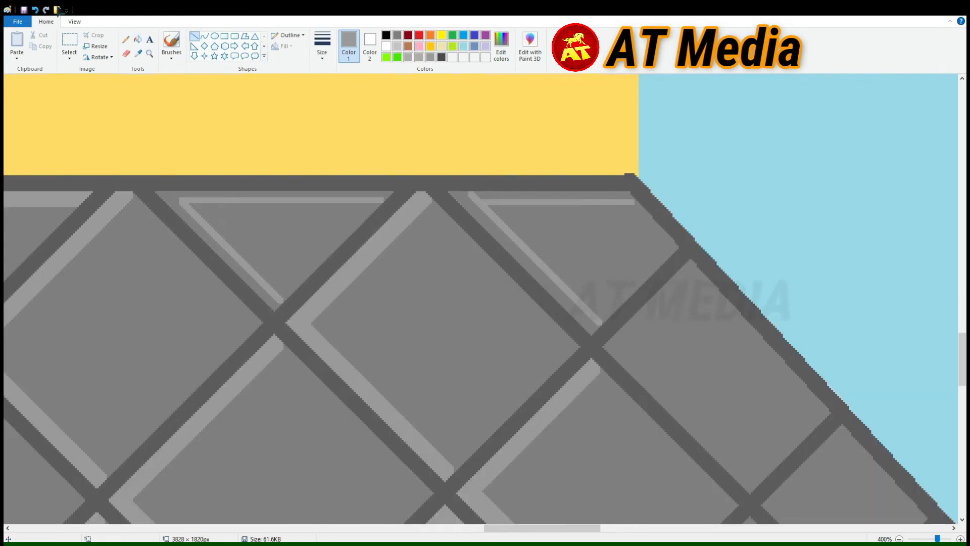
click(138, 40)
drag(542, 528, 560, 528)
Highlight the left edges of the partial diamond on the roof's right slope and of the bottom triangle beneath it.
click(195, 36)
drag(461, 354, 545, 270)
scroll(536, 283, down, 1)
drag(469, 235, 603, 369)
drag(604, 304, 529, 379)
click(138, 39)
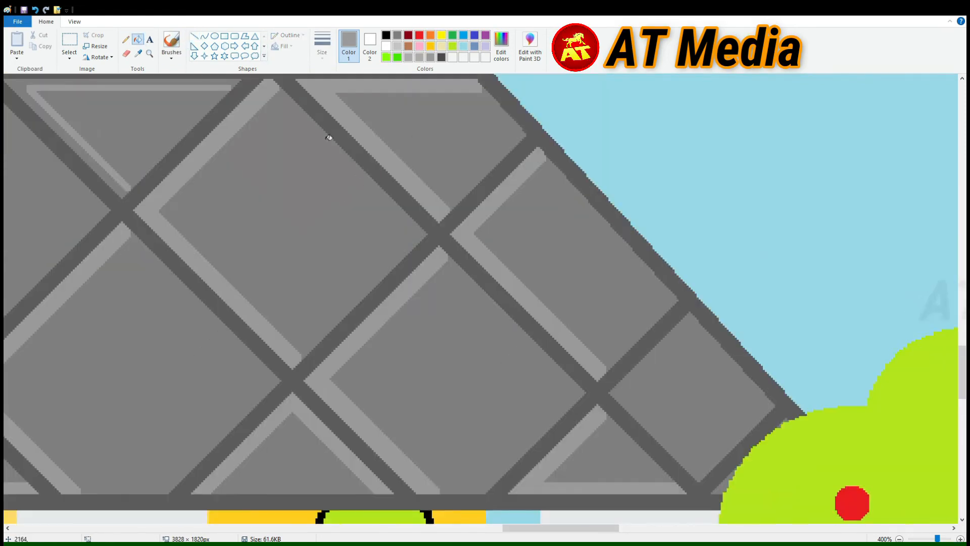
Outline and fill the lower-left highlight of the last small roof tile beside the tree.
drag(640, 400, 706, 473)
click(138, 40)
click(618, 392)
scroll(520, 312, down, 4)
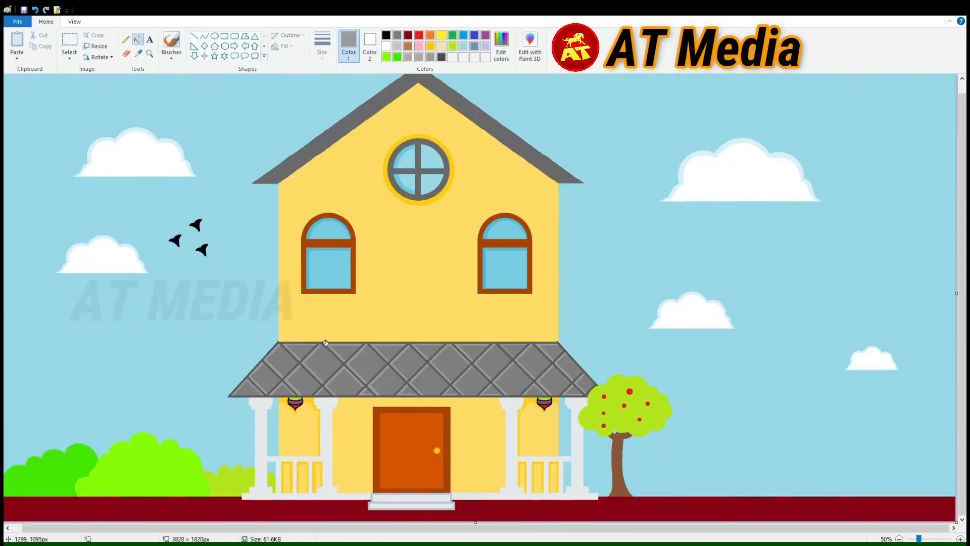
Sample a light grey from the picture, and outline and fill the lower band of the leftmost pillar's capital.
click(138, 54)
scroll(199, 457, up, 1)
scroll(265, 440, up, 3)
click(326, 305)
scroll(507, 297, up, 1)
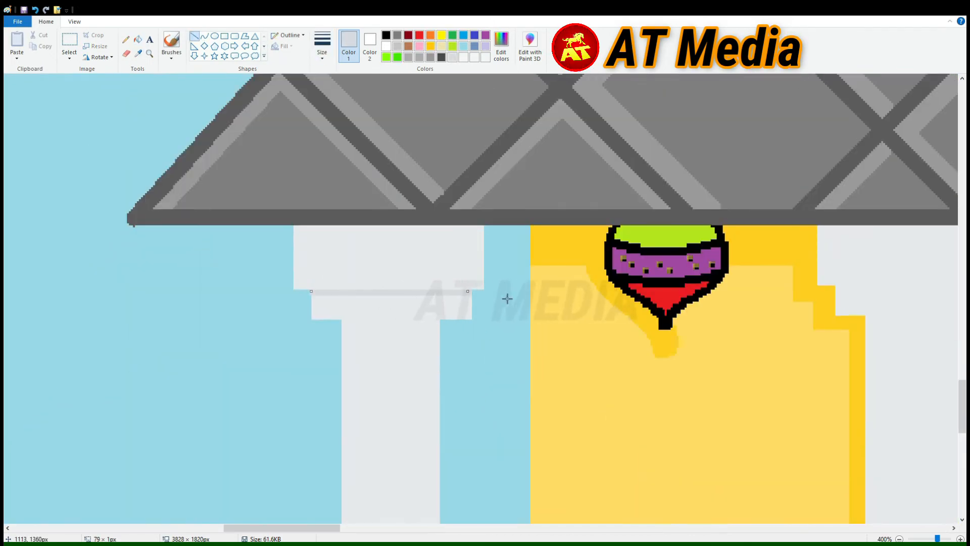
click(138, 40)
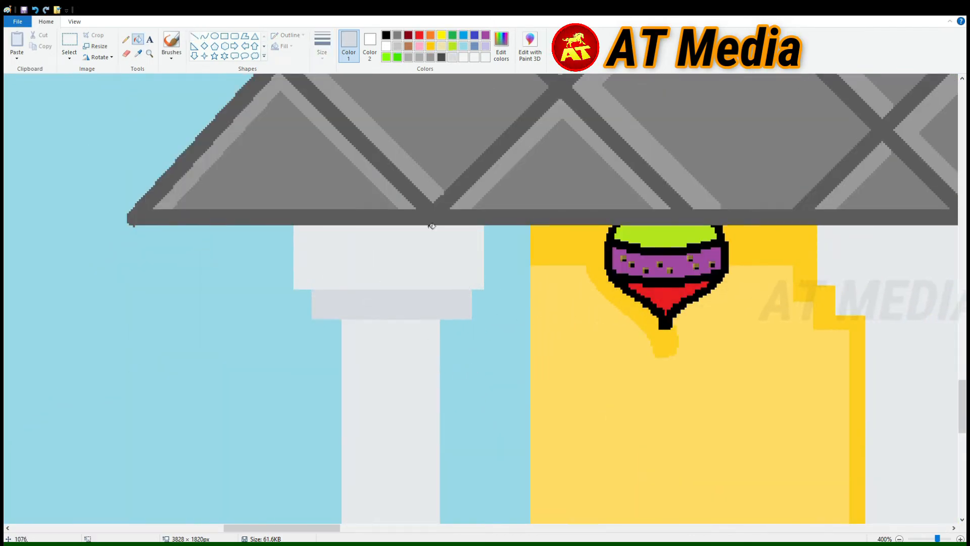
Outline the matching light-grey shaded band on the base of the leftmost pillar and fill it.
scroll(593, 232, down, 10)
scroll(396, 172, down, 2)
click(195, 36)
mouse_move(297, 268)
mouse_down()
mouse_move(479, 313)
mouse_move(481, 333)
mouse_up()
click(138, 40)
scroll(396, 293, up, 6)
scroll(558, 180, down, 3)
click(431, 198)
key(ctrl+z)
click(194, 36)
drag(325, 283, 331, 450)
key(ctrl+z)
Draw a short light-grey vertical line down the left end of the left porch railing's handrail.
click(205, 35)
scroll(314, 200, down, 2)
scroll(568, 336, up, 1)
scroll(543, 324, up, 2)
scroll(544, 324, down, 6)
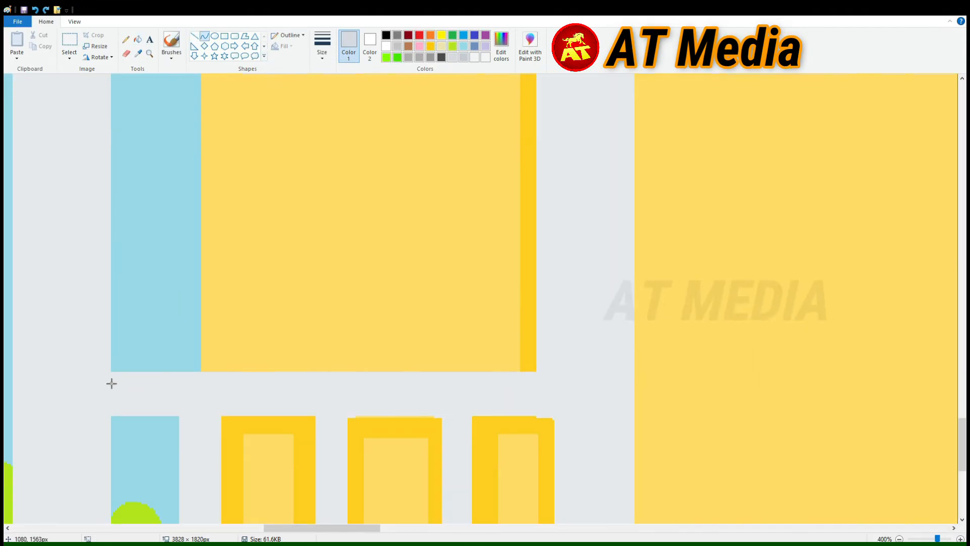
click(195, 36)
drag(112, 374, 112, 413)
scroll(214, 189, down, 1)
scroll(544, 262, down, 1)
scroll(517, 344, down, 1)
scroll(518, 344, up, 3)
scroll(517, 344, down, 2)
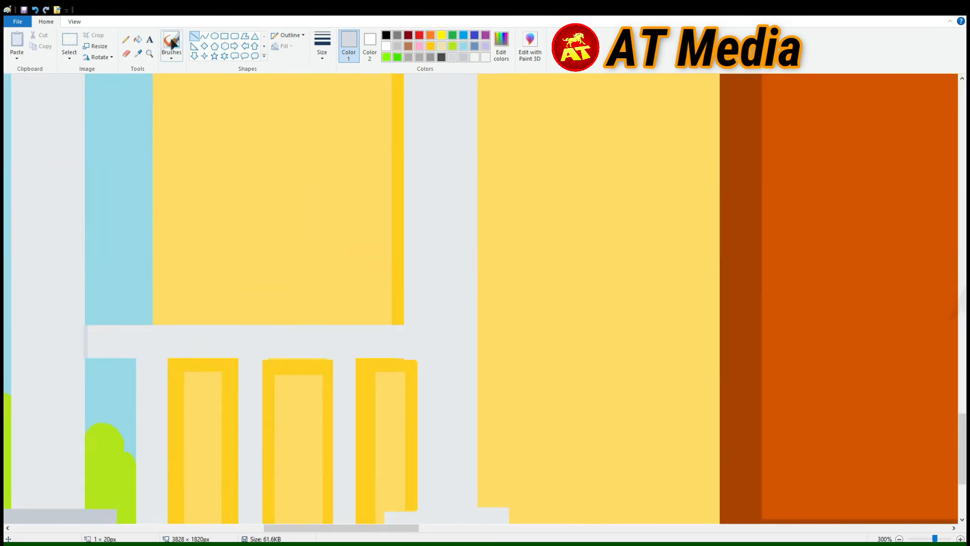
Sample the dark yellow wall shadow and widen the shadow strip beside the second pillar with a filled rectangle.
click(138, 53)
click(398, 243)
click(225, 36)
scroll(398, 242, up, 2)
mouse_move(392, 162)
mouse_down()
mouse_move(424, 443)
mouse_move(414, 474)
mouse_move(416, 441)
mouse_up()
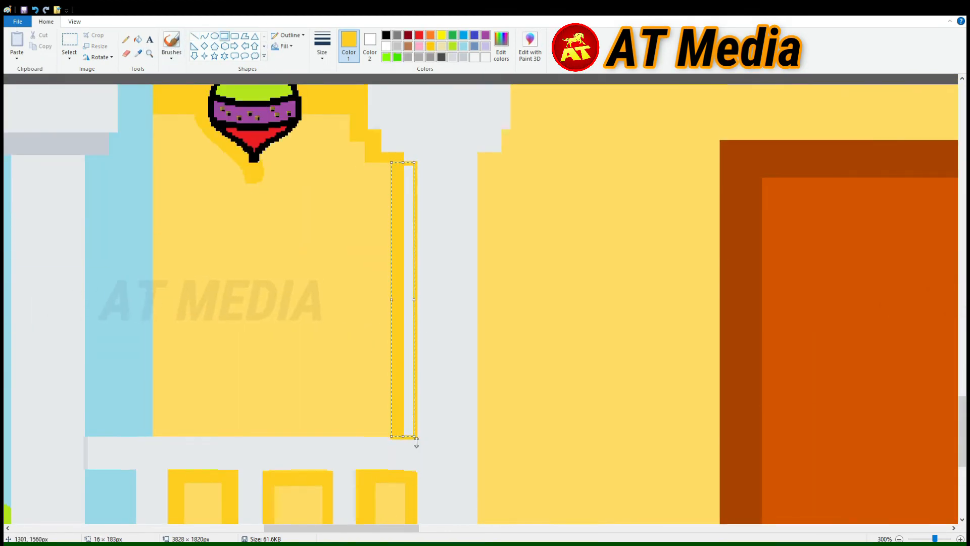
click(138, 39)
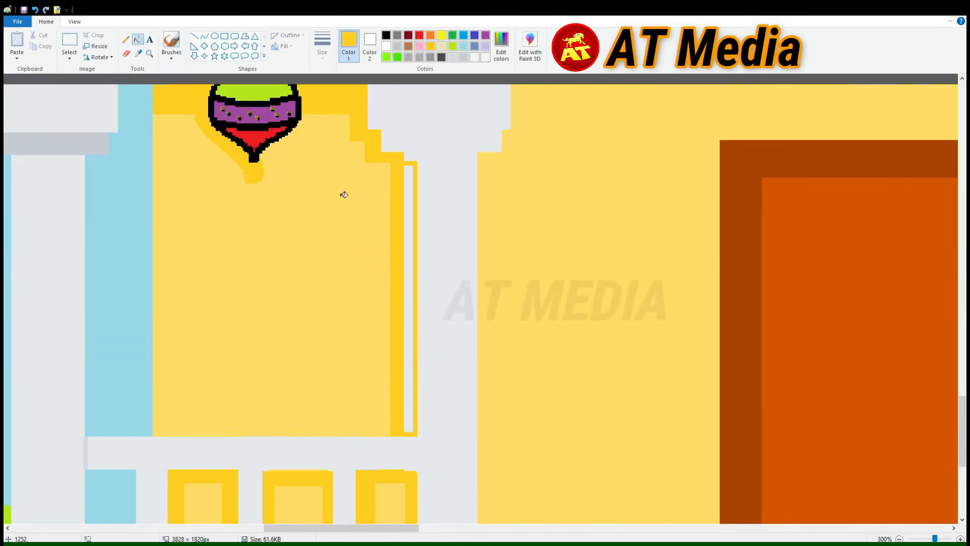
click(409, 244)
scroll(409, 244, down, 2)
scroll(172, 314, down, 1)
scroll(388, 405, up, 2)
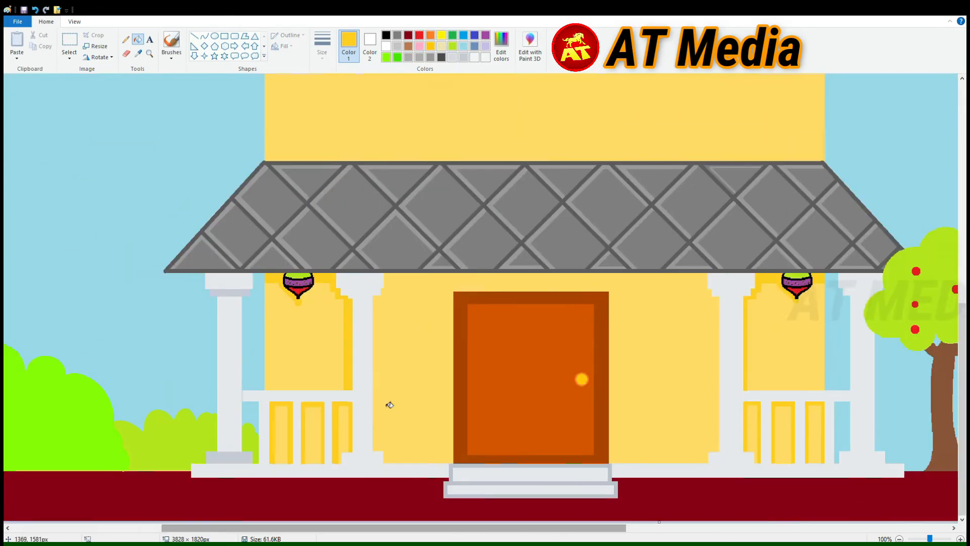
Patch the small notch beneath the left edge of the second pillar's capital with the dark yellow shadow colour.
click(138, 54)
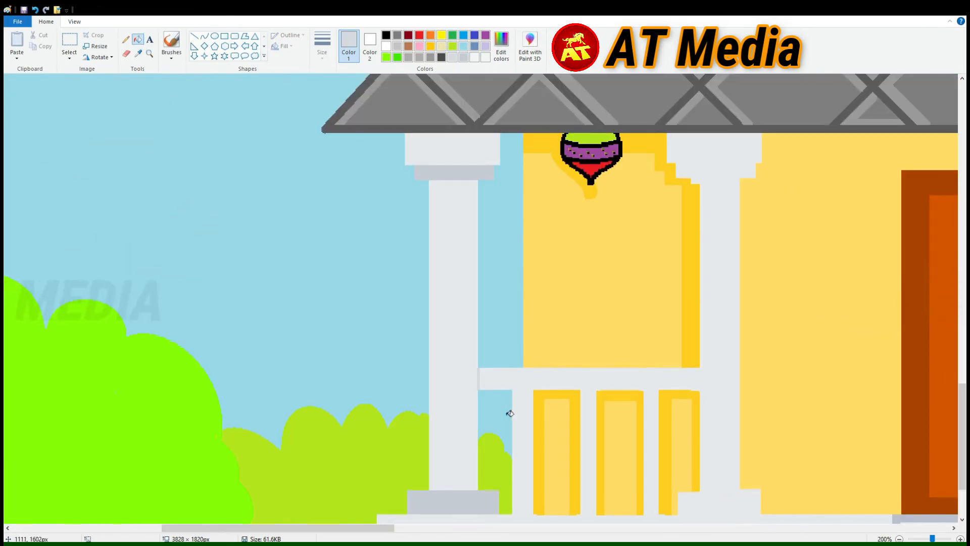
scroll(455, 202, up, 2)
click(455, 286)
scroll(748, 289, up, 1)
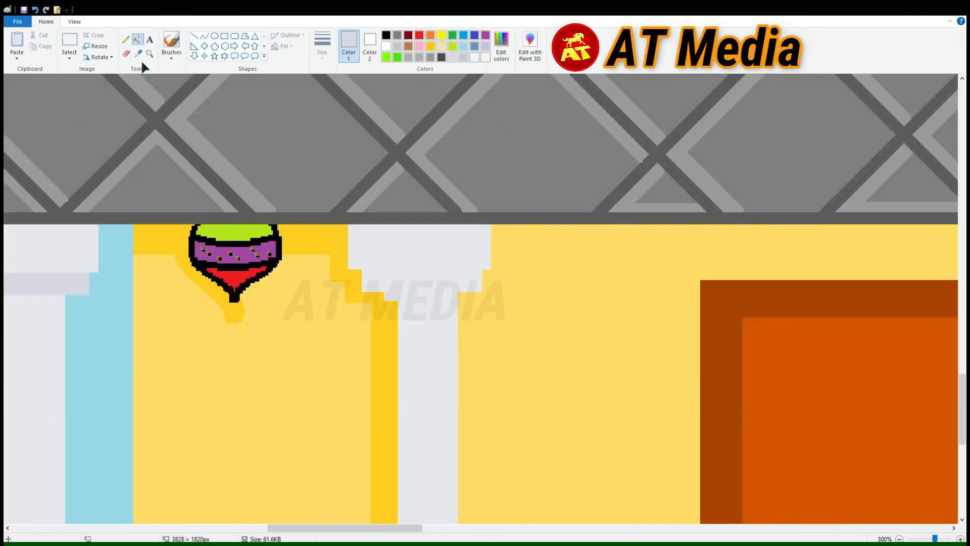
click(138, 54)
click(385, 323)
click(225, 36)
drag(377, 294, 395, 319)
Sample the light grey from the leftmost capital and shade the second pillar's lower capital band and base with it.
scroll(685, 264, down, 1)
scroll(537, 283, up, 1)
click(138, 53)
click(51, 283)
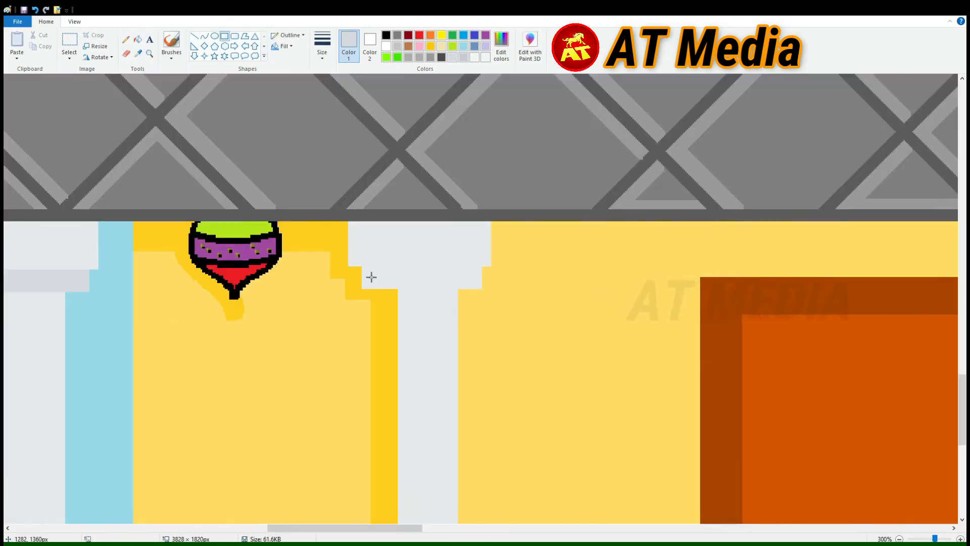
click(138, 40)
click(404, 279)
scroll(367, 203, down, 5)
click(138, 39)
click(475, 443)
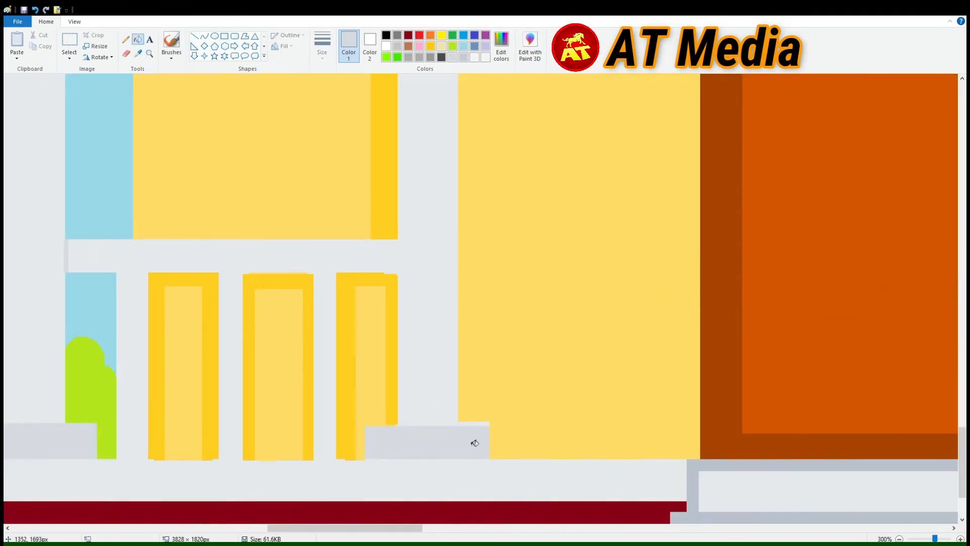
Outline and fill the light-grey shaded bands on the base and lower capital of the third pillar.
drag(345, 528, 531, 527)
mouse_move(317, 425)
mouse_down()
mouse_move(372, 457)
mouse_move(457, 460)
mouse_up()
scroll(384, 313, up, 3)
mouse_move(328, 269)
mouse_down()
mouse_move(364, 297)
mouse_move(444, 293)
mouse_up()
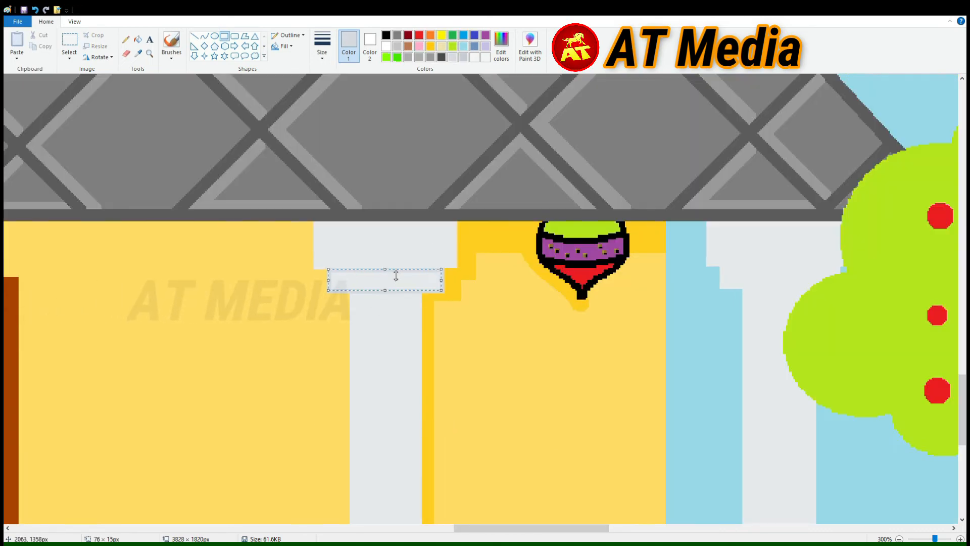
click(138, 40)
click(396, 280)
Shade the lower capital band of the rightmost pillar in light grey and redraw the tree's green edge over it.
drag(573, 403, 574, 403)
scroll(566, 364, down, 1)
click(138, 39)
click(516, 280)
click(138, 53)
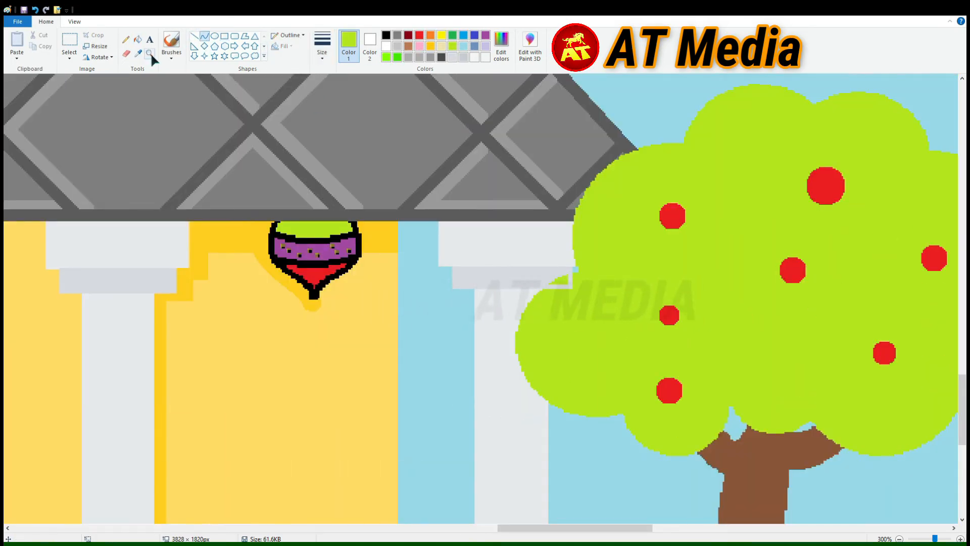
drag(546, 290, 582, 272)
click(137, 39)
Outline the light-grey shaded band on the rightmost pillar's base and fill it.
scroll(560, 360, down, 2)
scroll(560, 359, down, 3)
click(224, 36)
drag(443, 313, 579, 348)
click(138, 40)
click(511, 331)
scroll(502, 479, down, 3)
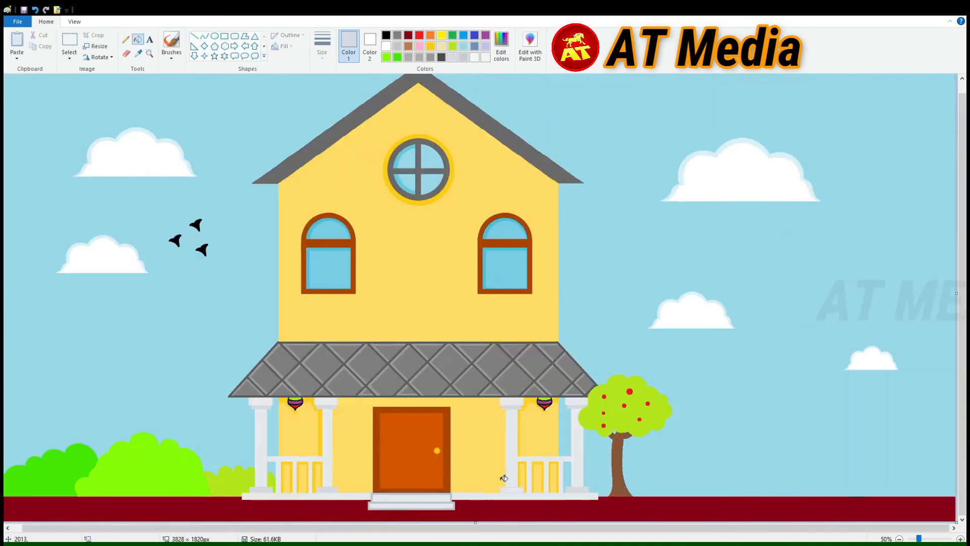
Draw a large rectangle standing on the ground to the right of the tree and fill it pink as a second house's wall.
scroll(479, 319, up, 1)
scroll(315, 364, up, 1)
scroll(314, 364, right, 5)
click(225, 36)
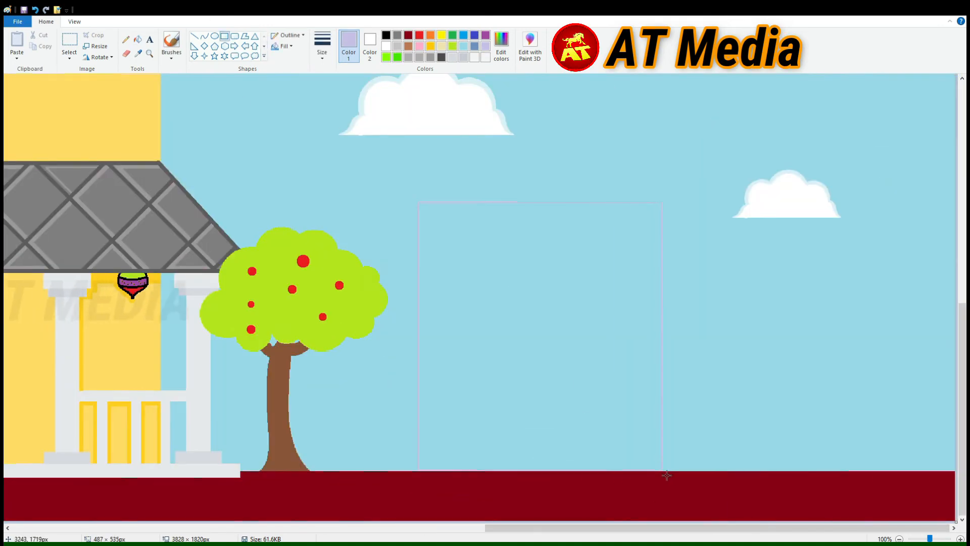
drag(667, 475, 692, 472)
drag(554, 202, 546, 261)
click(138, 40)
click(580, 333)
click(453, 46)
click(581, 348)
click(419, 46)
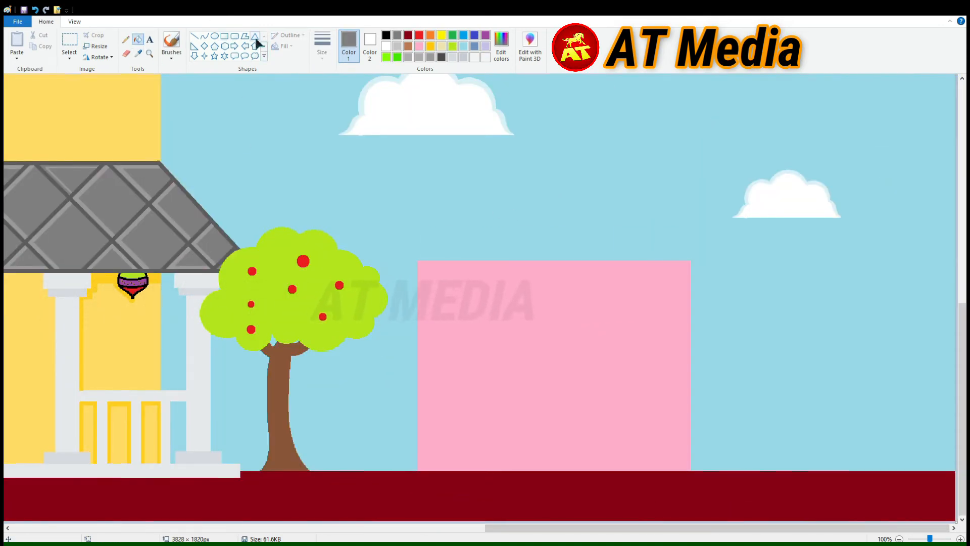
Draw a grey triangular roof slightly wider than the pink wall on top of it and fill it.
click(255, 37)
drag(400, 152, 695, 259)
click(138, 40)
click(548, 222)
Draw an 80 × 80 px dark-grey circle, move its lower arc to the roof's peak using transparent selection, and copy the arc.
scroll(788, 329, up, 1)
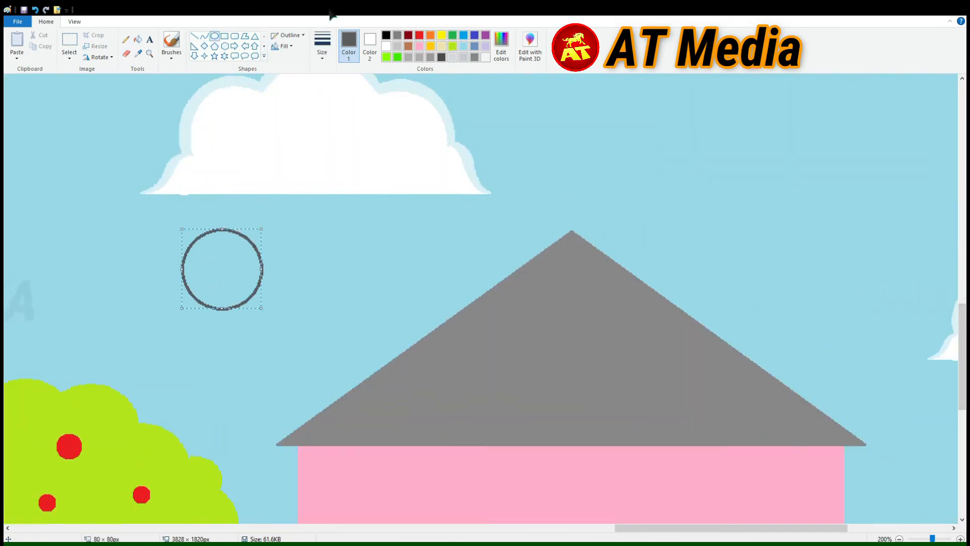
drag(222, 308, 568, 287)
click(69, 58)
click(96, 147)
key(ctrl+c)
Paste copies of the arc to form the second and third rows of rounded tiles on the grey triangular roof.
key(ctrl+v)
drag(48, 101, 523, 318)
key(ctrl+v)
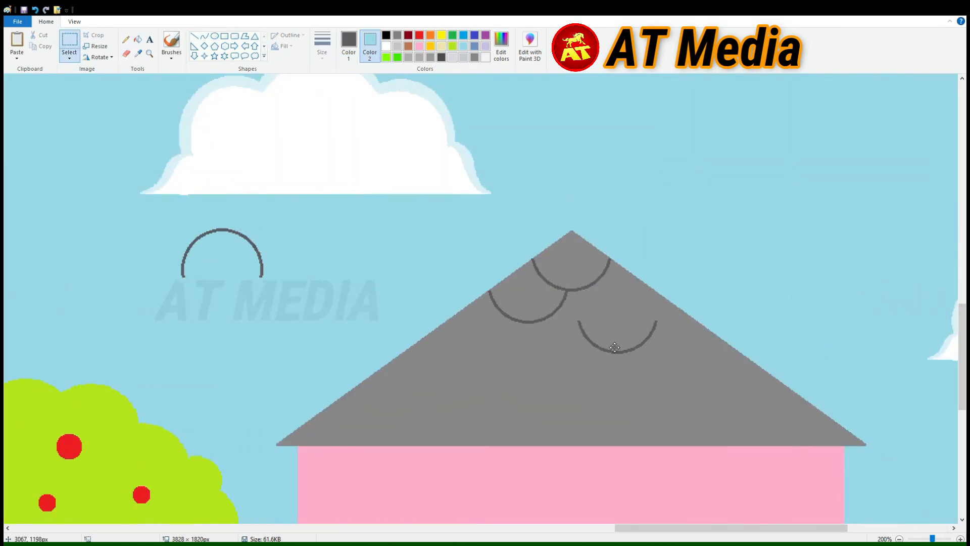
drag(478, 346, 561, 355)
key(ctrl+v)
drag(44, 116, 485, 365)
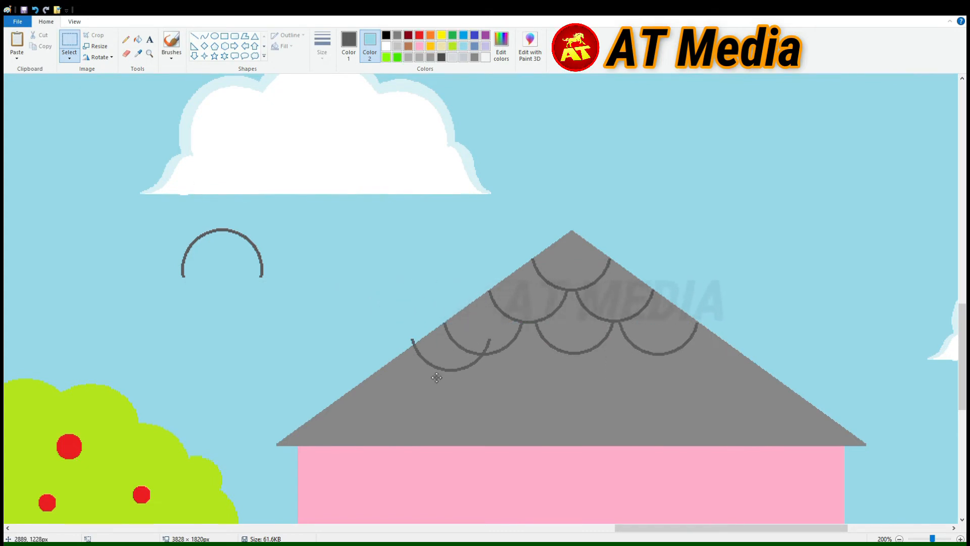
Paste arc copies for the left and middle tiles of the fourth row and two middle tiles of the fifth row.
click(16, 41)
drag(87, 100, 470, 377)
click(17, 41)
drag(55, 103, 490, 411)
click(17, 42)
drag(43, 102, 561, 409)
click(17, 41)
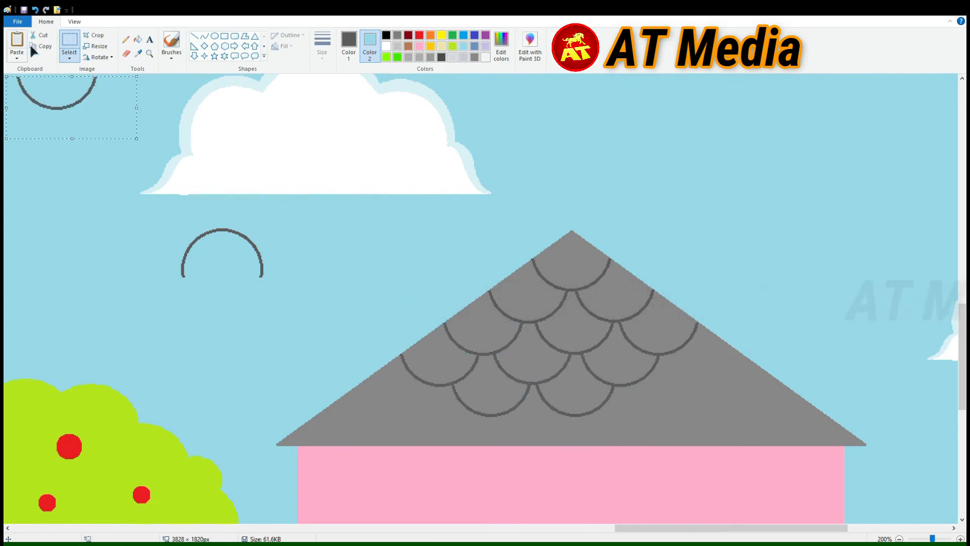
Complete the remaining rounded tiles of the fourth, fifth and bottom rows with pasted arcs out to both roof edges.
key(ctrl+v)
drag(56, 103, 538, 445)
key(ctrl+v)
key(ctrl+v)
key(ctrl+v)
drag(61, 103, 628, 444)
drag(367, 437, 366, 427)
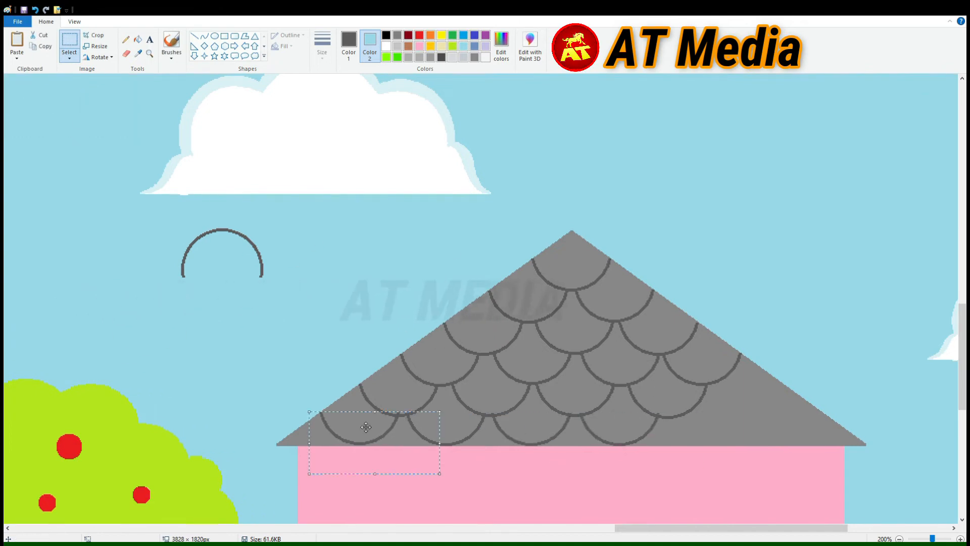
key(ctrl+v)
drag(76, 108, 817, 447)
drag(875, 445, 859, 445)
Paste a spare copy of the tile arc into the empty sky between the porch roof and the pink house.
scroll(485, 298, up, 1)
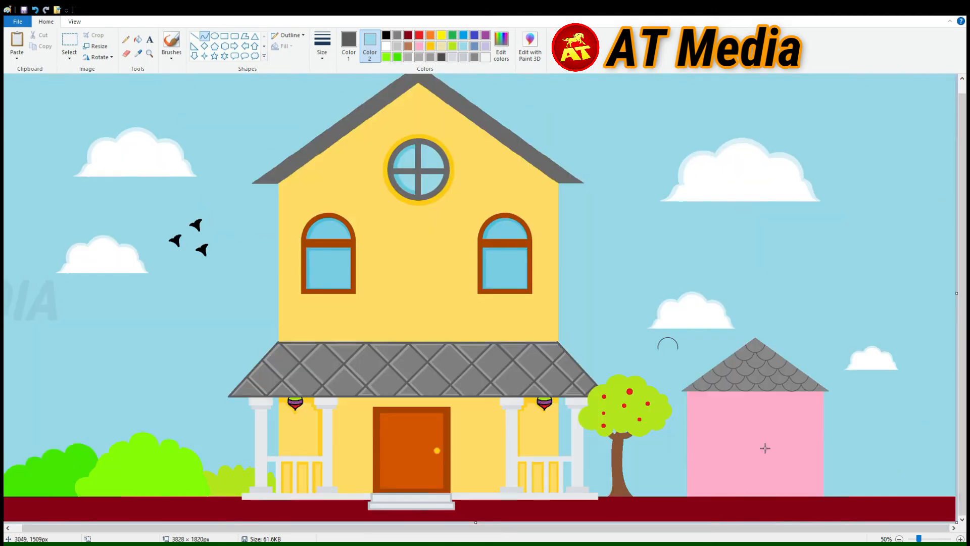
scroll(437, 371, up, 1)
scroll(437, 371, down, 8)
click(138, 54)
click(628, 281)
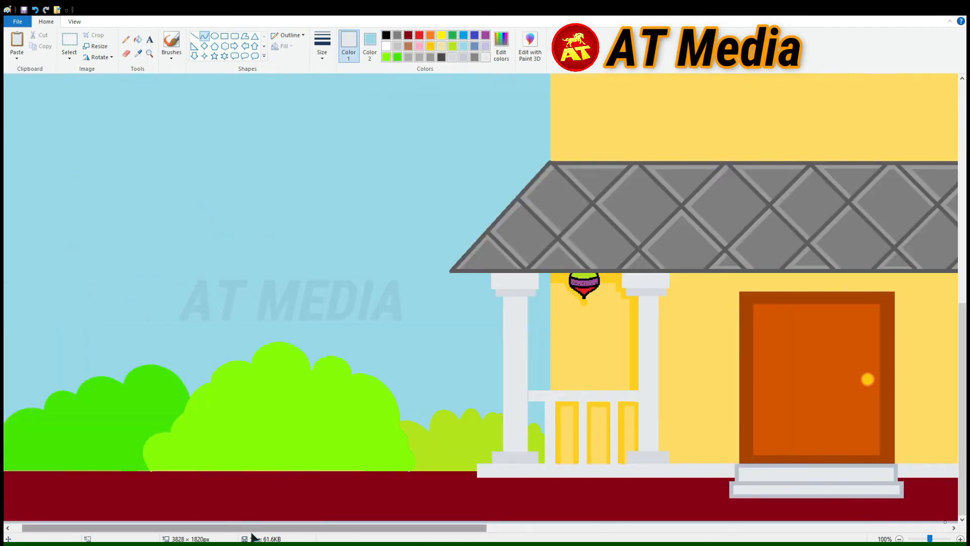
drag(251, 529, 442, 528)
scroll(469, 481, up, 1)
key(ctrl+v)
drag(76, 106, 631, 328)
drag(530, 529, 619, 528)
Sample a lighter grey, close the spare arc with a shallow curve and fill the whole shape as a highlight crescent.
click(137, 54)
click(204, 36)
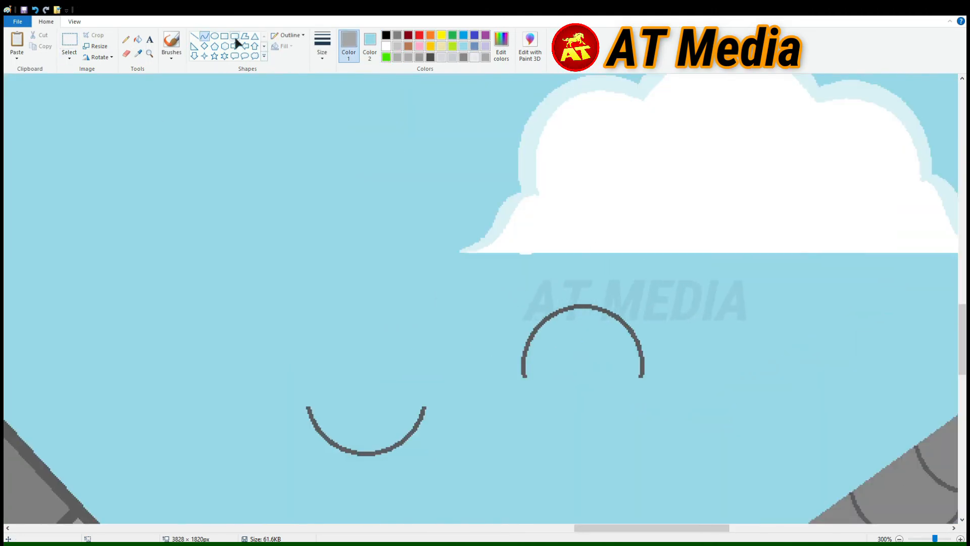
drag(309, 407, 425, 407)
drag(379, 429, 390, 459)
click(138, 39)
click(369, 447)
click(369, 454)
Touch up the crescent's left tip with a short line and move the crescent onto the roof's topmost tile.
click(194, 36)
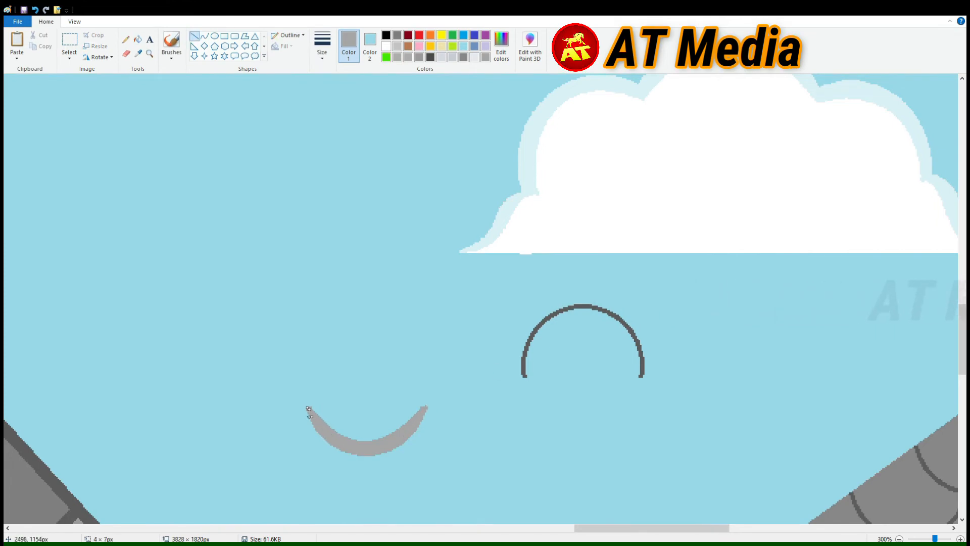
drag(313, 411, 446, 469)
drag(410, 437, 914, 477)
drag(652, 528, 723, 529)
drag(477, 476, 715, 372)
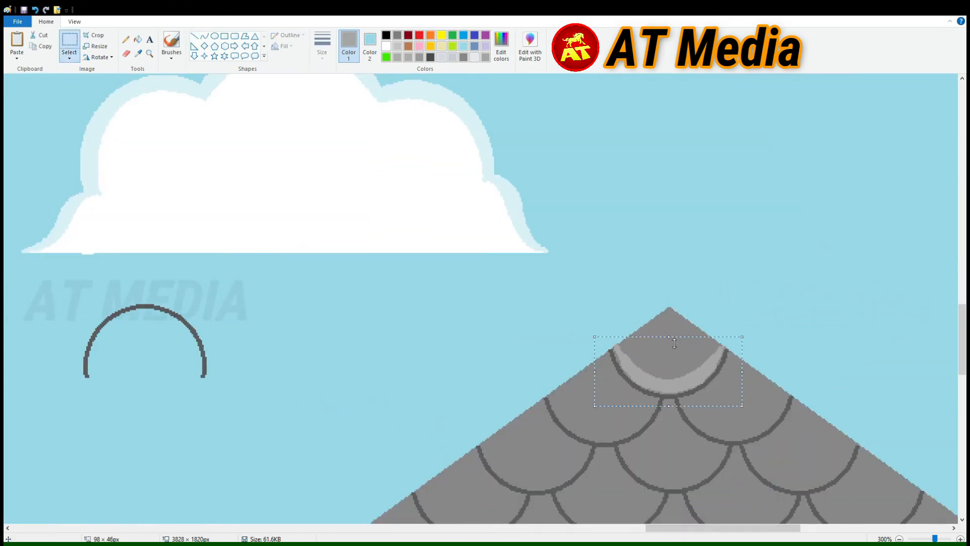
Paste a copy of the highlighted top tile and move its crescent section onto the left tile of the second row.
scroll(674, 343, down, 3)
scroll(500, 188, up, 3)
key(ctrl+v)
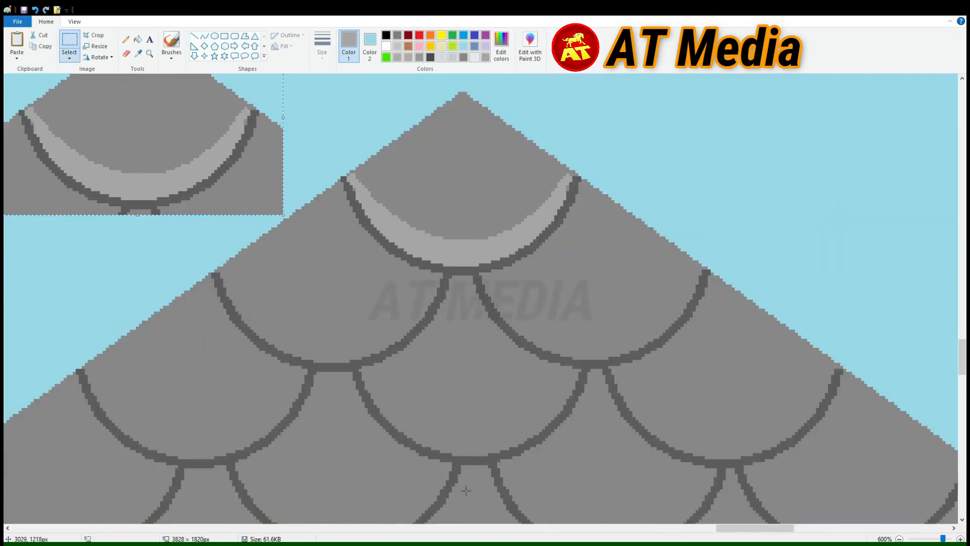
click(466, 490)
scroll(466, 491, left, 3)
scroll(466, 490, up, 3)
click(389, 298)
click(69, 39)
drag(230, 304, 502, 429)
drag(420, 312, 758, 395)
Copy the highlight crescent again and place it on the middle tile of the third row.
scroll(707, 394, down, 3)
key(ctrl+v)
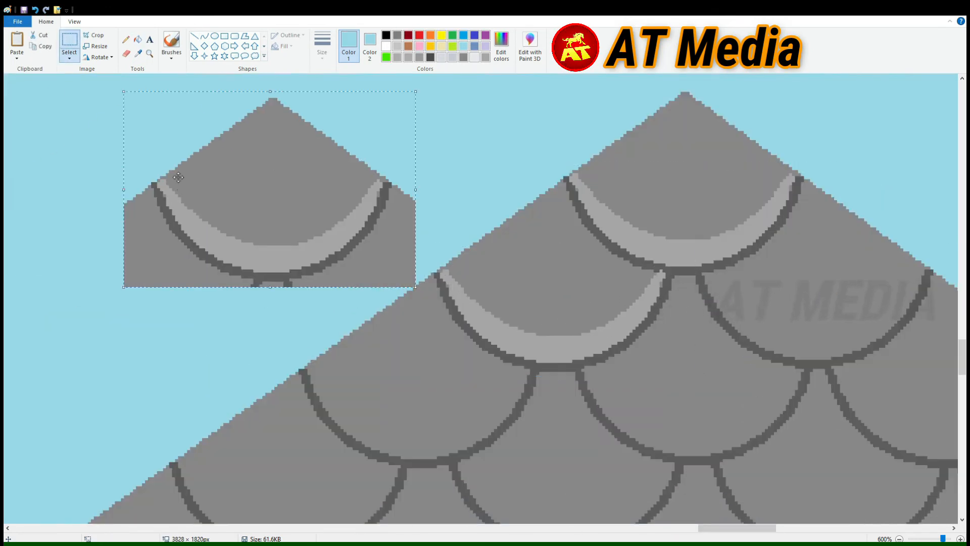
click(44, 46)
key(ctrl+v)
drag(632, 388, 614, 390)
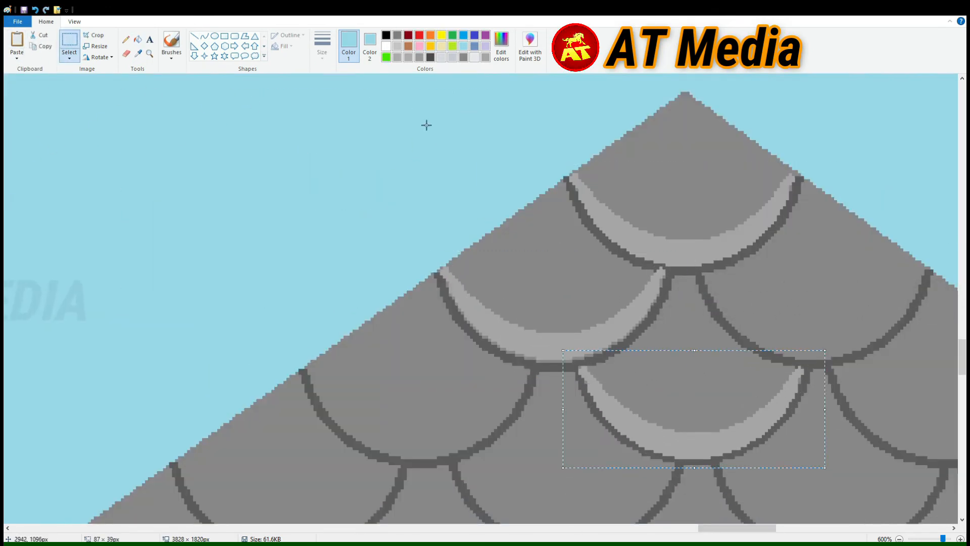
Paste highlight crescents onto the right tile of the roof's second row and the right tile of the third row.
scroll(426, 125, right, 3)
key(ctrl+v)
drag(135, 133, 582, 315)
key(ctrl+v)
drag(97, 137, 675, 405)
scroll(670, 408, down, 3)
Paste highlight crescents onto the third row's left tile and the second tiles of the fourth and fifth rows.
key(ctrl+v)
drag(139, 154, 190, 208)
key(ctrl+v)
drag(63, 132, 265, 277)
key(ctrl+v)
drag(164, 171, 238, 407)
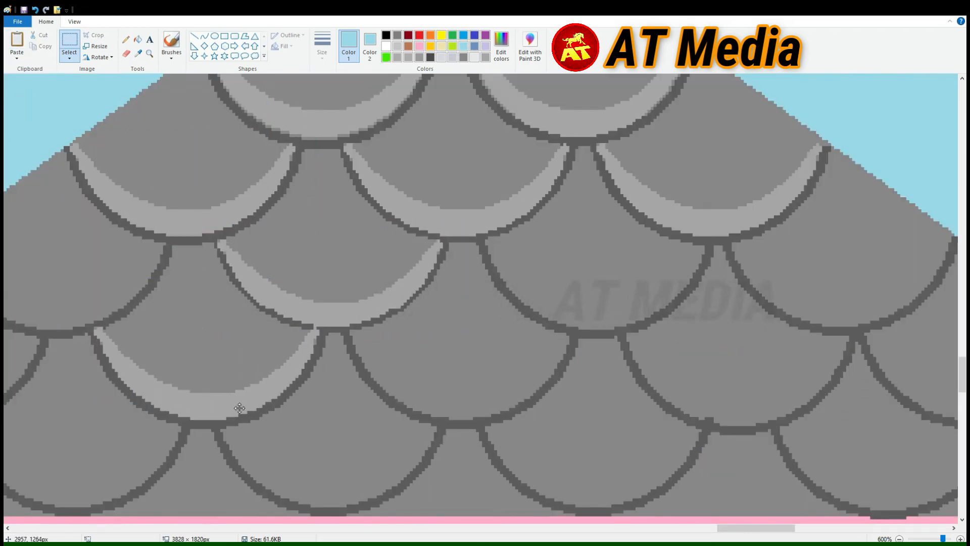
Copy the spare highlight crescent from the sky onto the leftmost tile of the roof's fourth row.
scroll(238, 407, up, 3)
click(171, 43)
drag(732, 529, 696, 529)
click(69, 43)
drag(317, 224, 584, 350)
drag(457, 295, 481, 506)
Paste highlight crescents onto the remaining plain tiles in the lower-left part of the roof.
scroll(481, 506, down, 3)
key(ctrl+v)
drag(98, 143, 591, 358)
key(ctrl+v)
drag(101, 137, 314, 354)
key(ctrl+v)
drag(91, 136, 305, 221)
click(18, 45)
drag(103, 144, 704, 136)
Paste highlight crescents onto the plain tiles in the fourth and fifth rows on the roof's right side.
click(18, 44)
scroll(704, 136, up, 3)
drag(718, 529, 762, 528)
click(20, 46)
click(19, 45)
drag(86, 147, 513, 273)
Paste highlight crescents onto the last two tiles of the bottom row and align the rightmost one with its tile.
click(19, 46)
click(19, 45)
drag(82, 154, 559, 461)
drag(53, 147, 745, 450)
drag(778, 528, 804, 528)
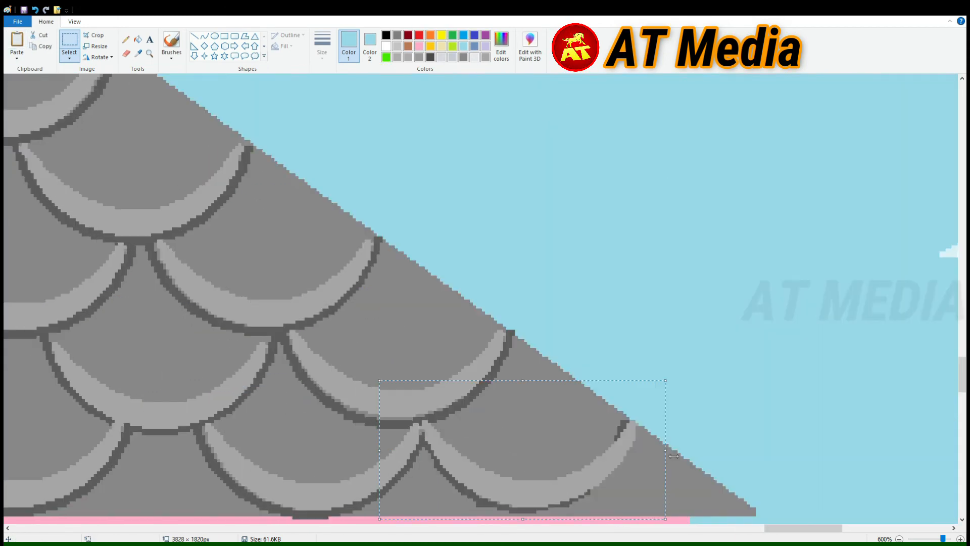
drag(535, 391, 521, 395)
Draw a spare dark grey U-shaped tile arc in the sky above the roof's right slope and smooth its bottom with the Curve tool.
scroll(521, 395, down, 3)
click(430, 57)
click(195, 36)
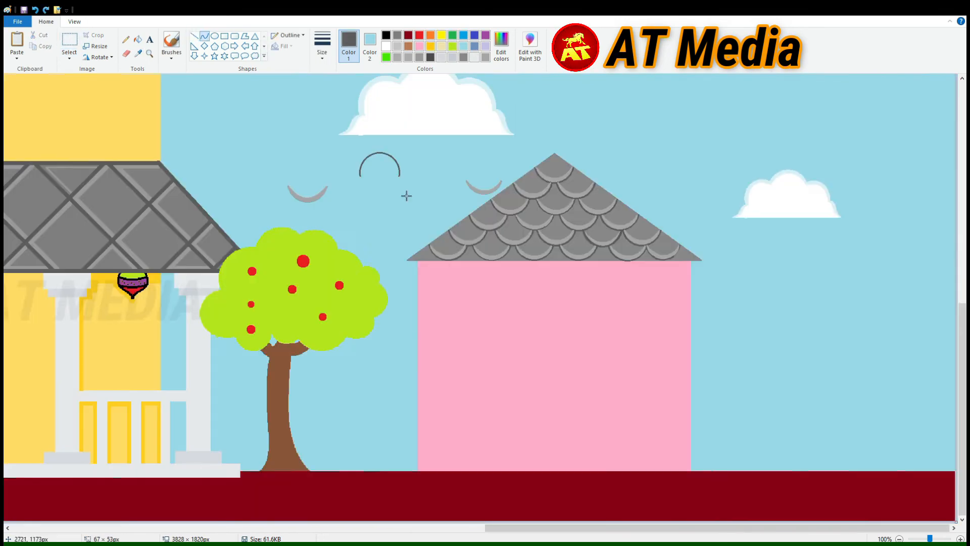
scroll(485, 299, up, 3)
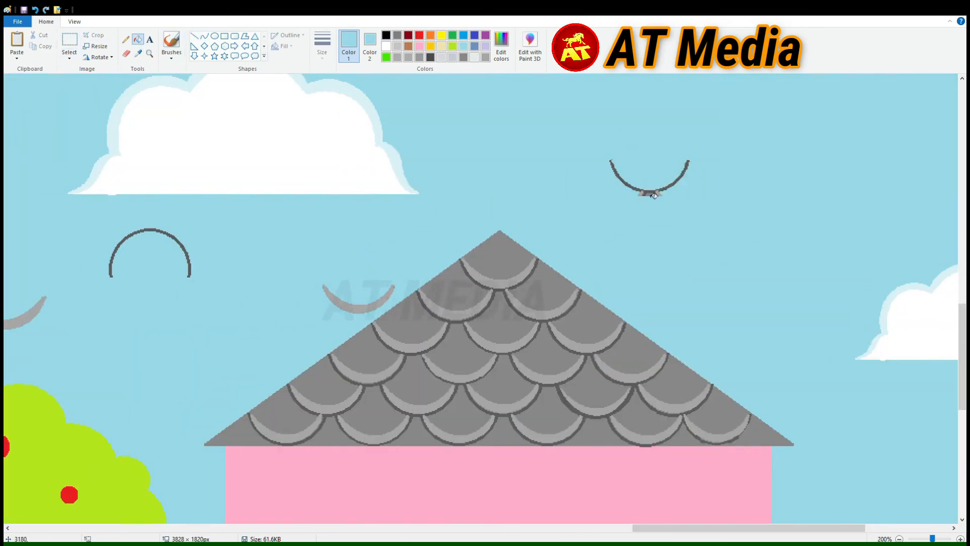
scroll(785, 530, up, 1)
drag(785, 528, 811, 528)
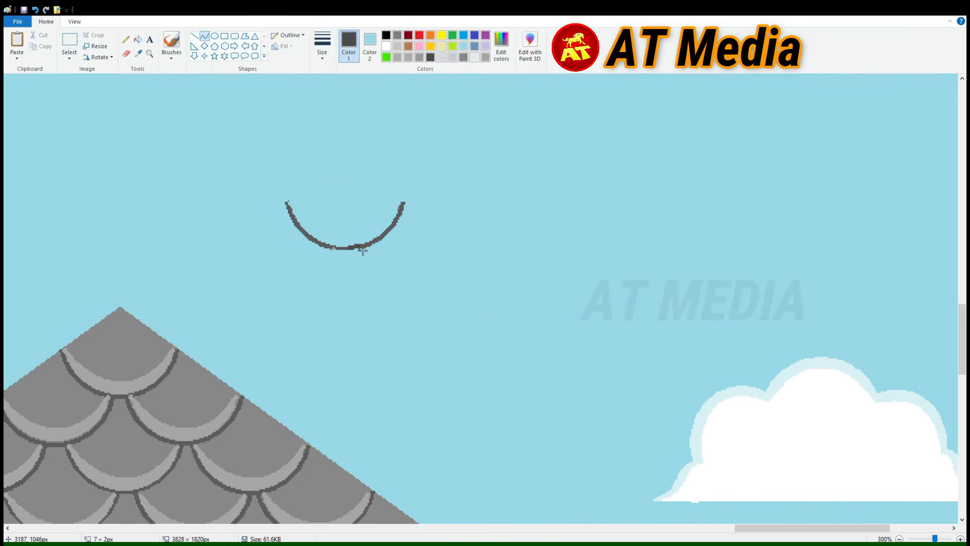
Select the spare dark grey arc, move it onto the roof's right side and nudge it into line with a tile highlight.
click(70, 42)
drag(275, 170, 426, 266)
drag(418, 232, 448, 275)
click(215, 36)
click(69, 42)
drag(283, 224, 457, 312)
drag(434, 282, 308, 481)
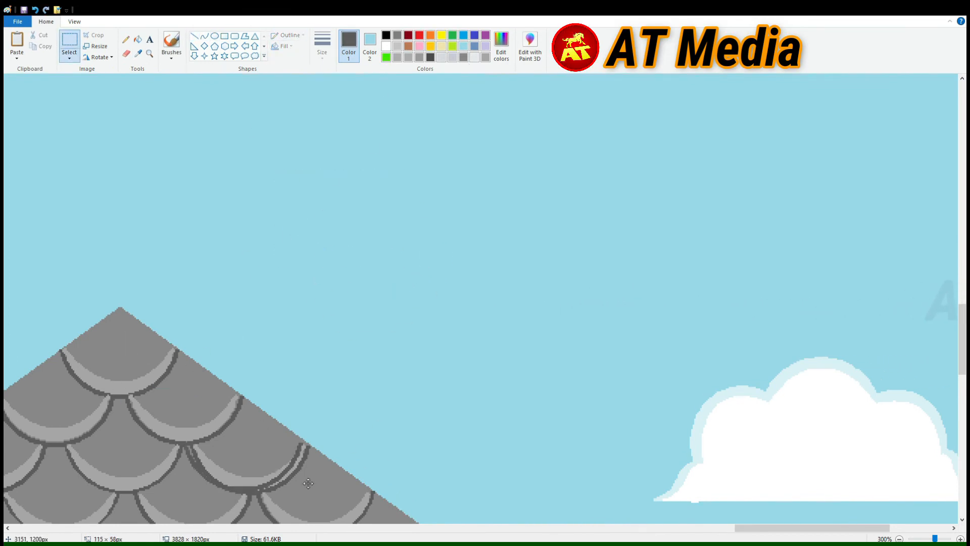
scroll(307, 480, down, 3)
drag(363, 390, 372, 389)
Paste the dark grey arc onto the fourth row's second tile and clear the leftover arcs and crescents from the sky.
drag(800, 529, 717, 529)
key(ctrl+v)
drag(96, 131, 577, 307)
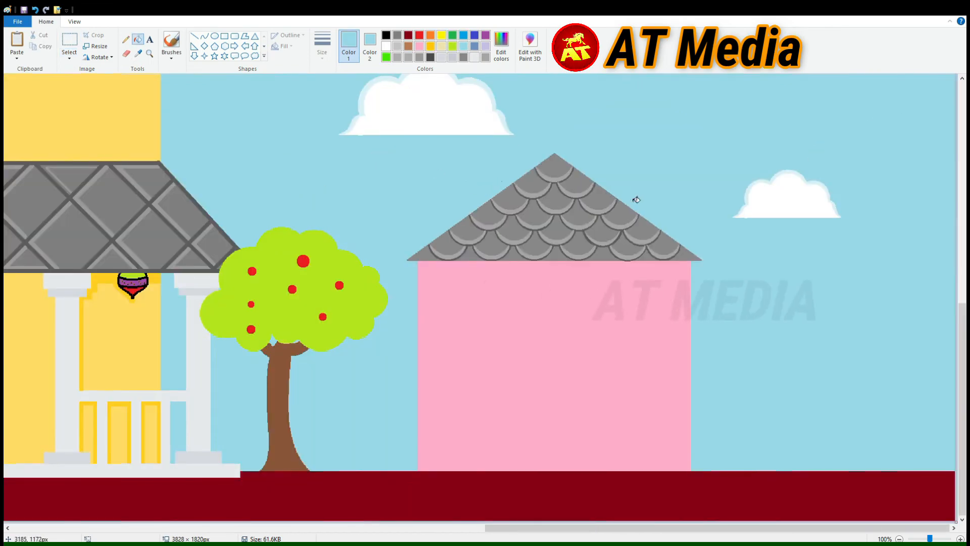
Draw a dark grey arched door beside the pink house with a lighter grey inset panel and a round orange-and-yellow knob.
scroll(550, 435, up, 1)
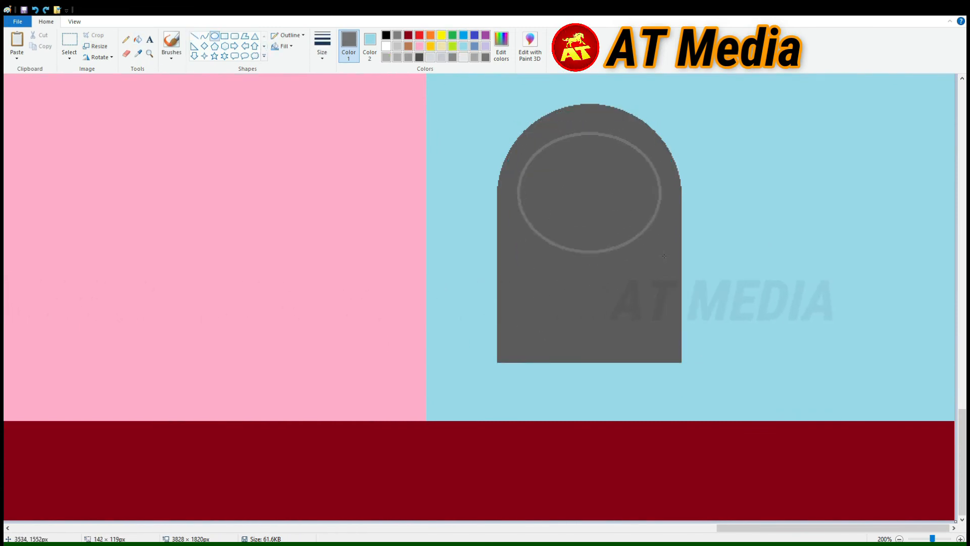
scroll(591, 328, up, 1)
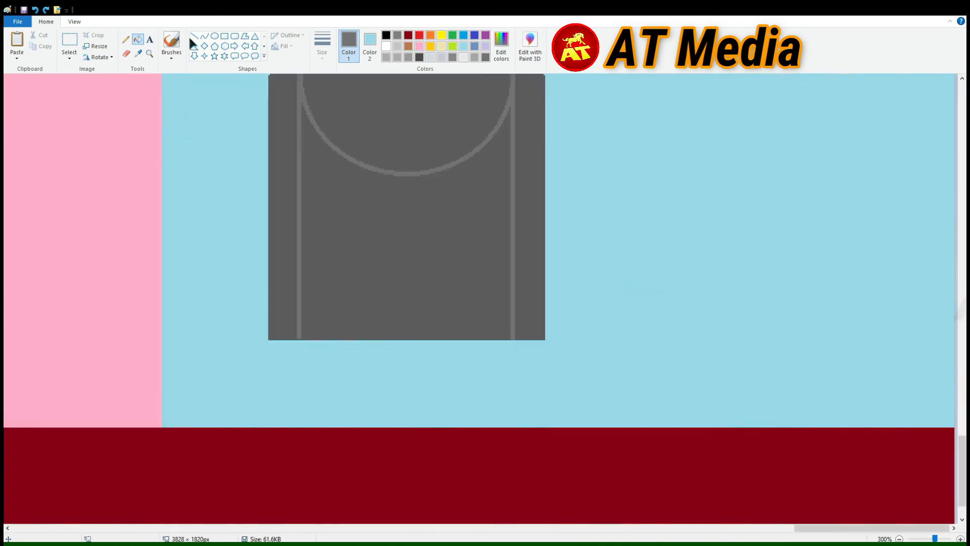
click(138, 39)
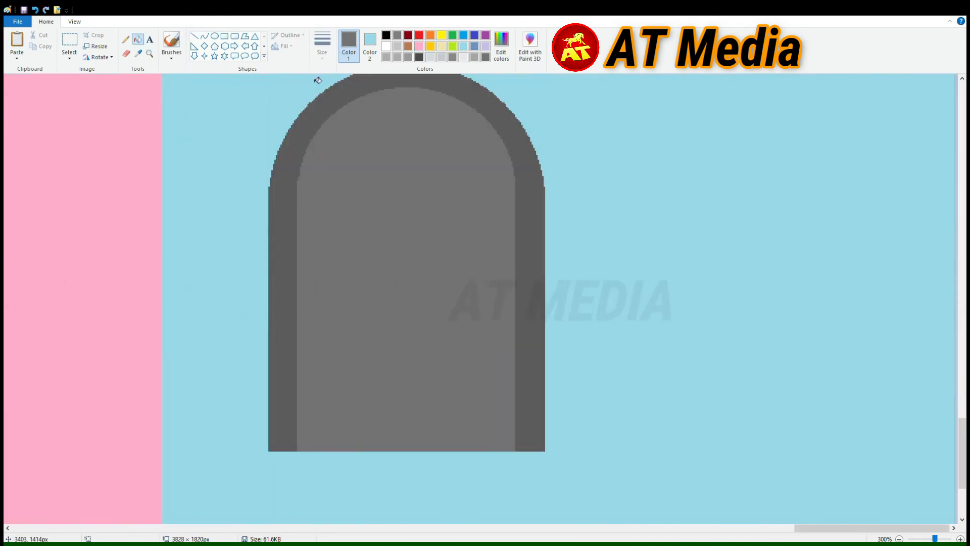
click(431, 35)
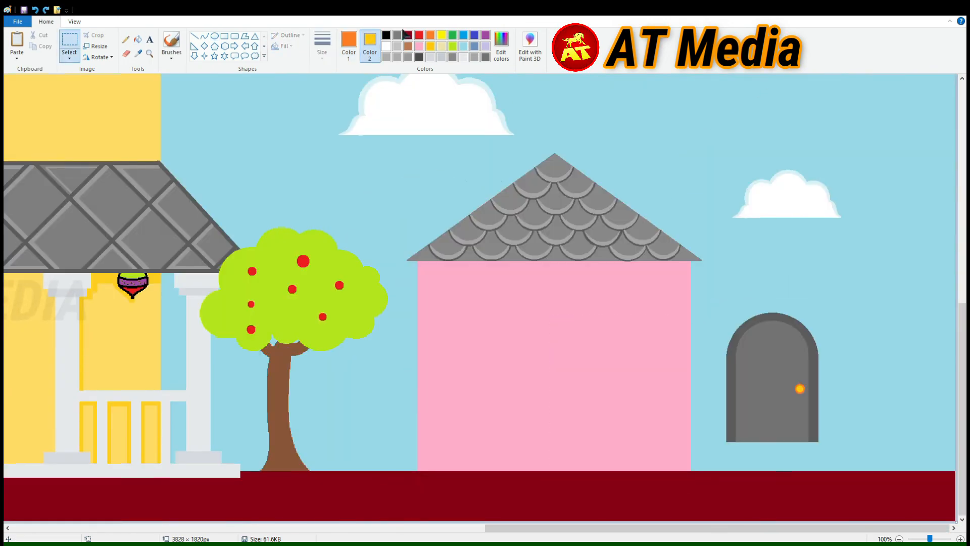
Draw a brown rounded four-pane window with darker blue shading in its left panes, placing one on each side of the pink house's door.
drag(500, 329, 613, 426)
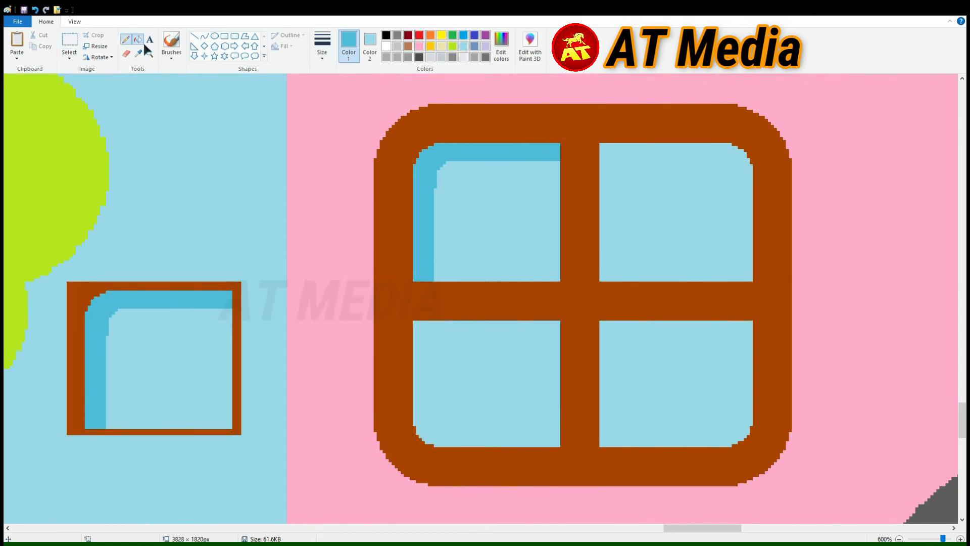
drag(122, 362, 456, 390)
drag(456, 390, 505, 414)
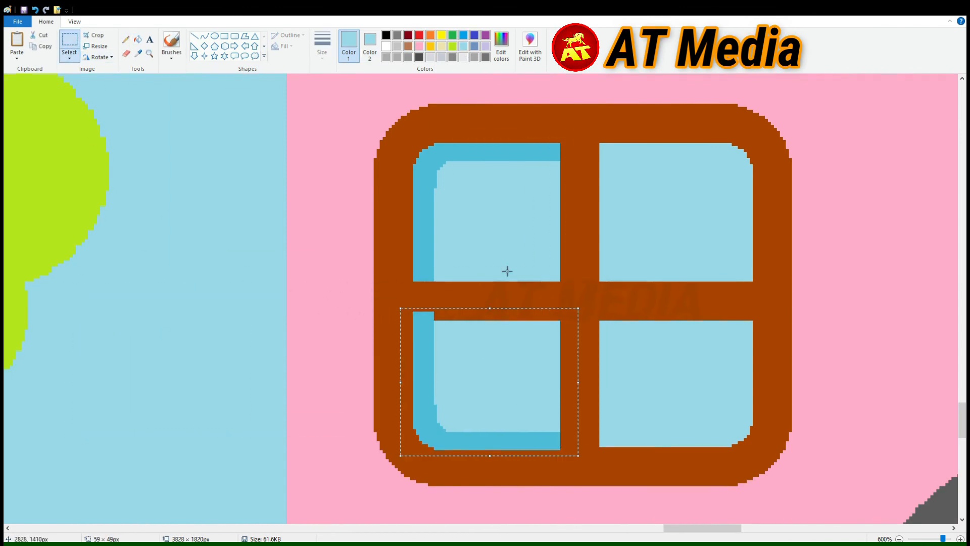
click(370, 45)
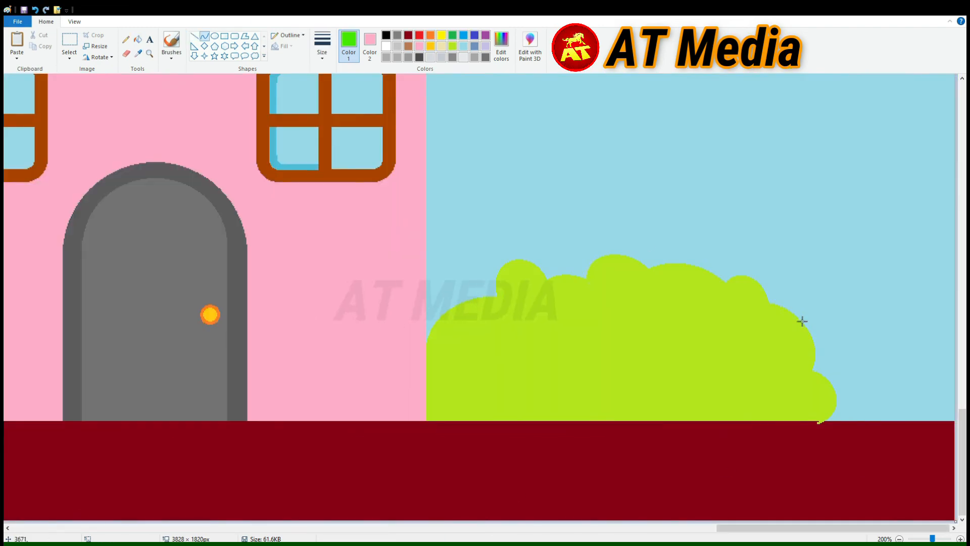
Start outlining a bright green bush beside the light green one with a row of overlapping curved arcs.
drag(801, 320, 851, 268)
drag(872, 313, 924, 357)
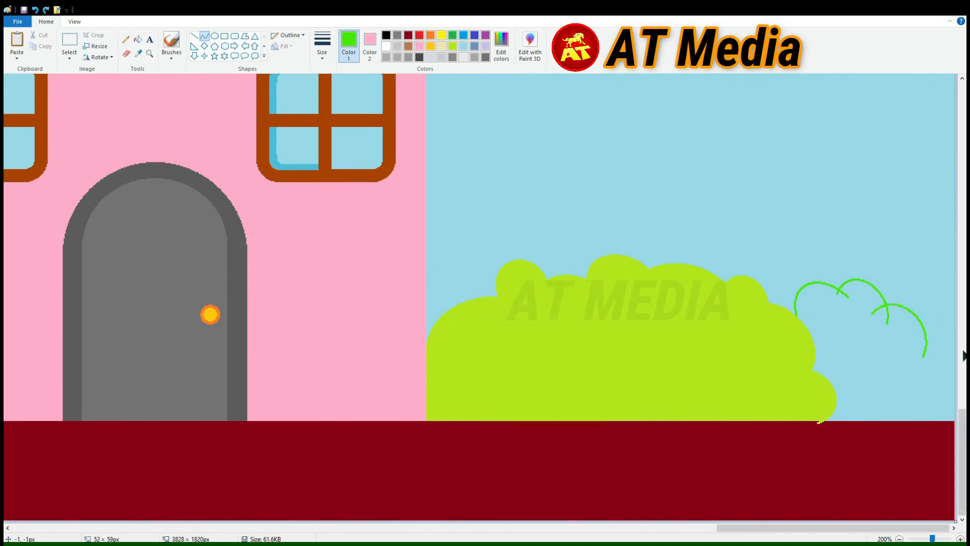